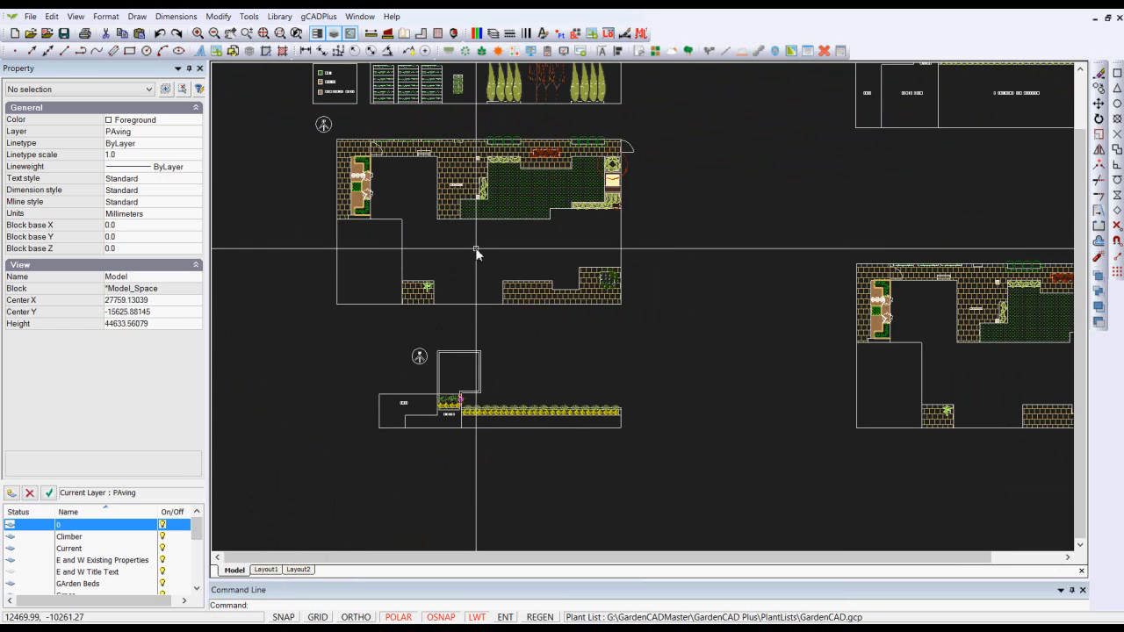
- Highlight the plant symbols that have names attached across all the garden plans
scroll(543, 253, down, 1)
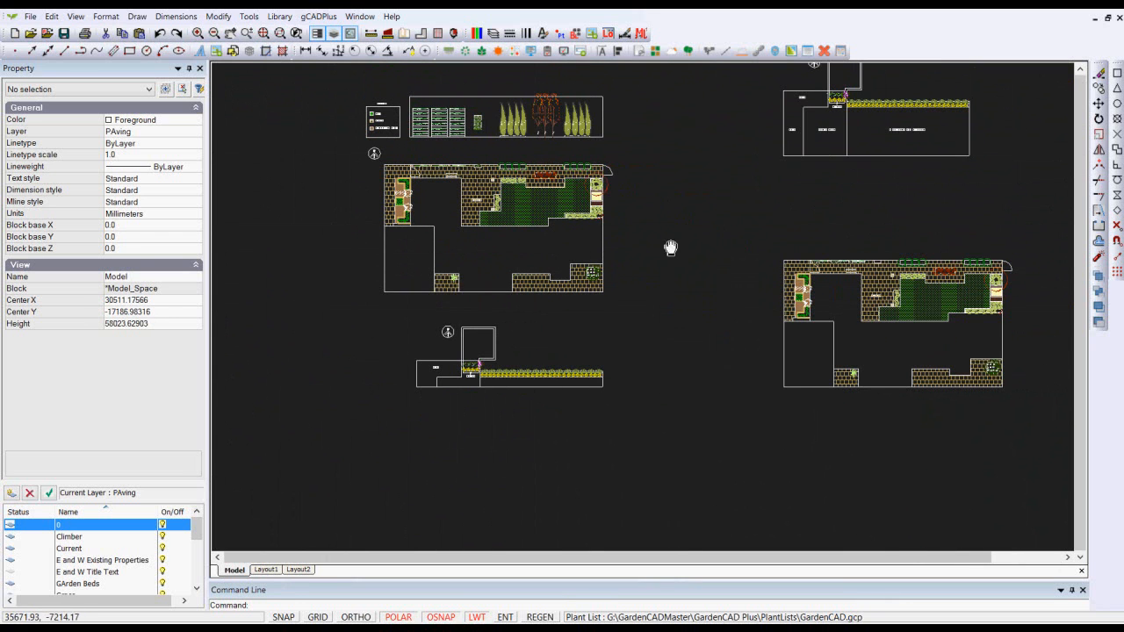
middle_drag(672, 245, 610, 307)
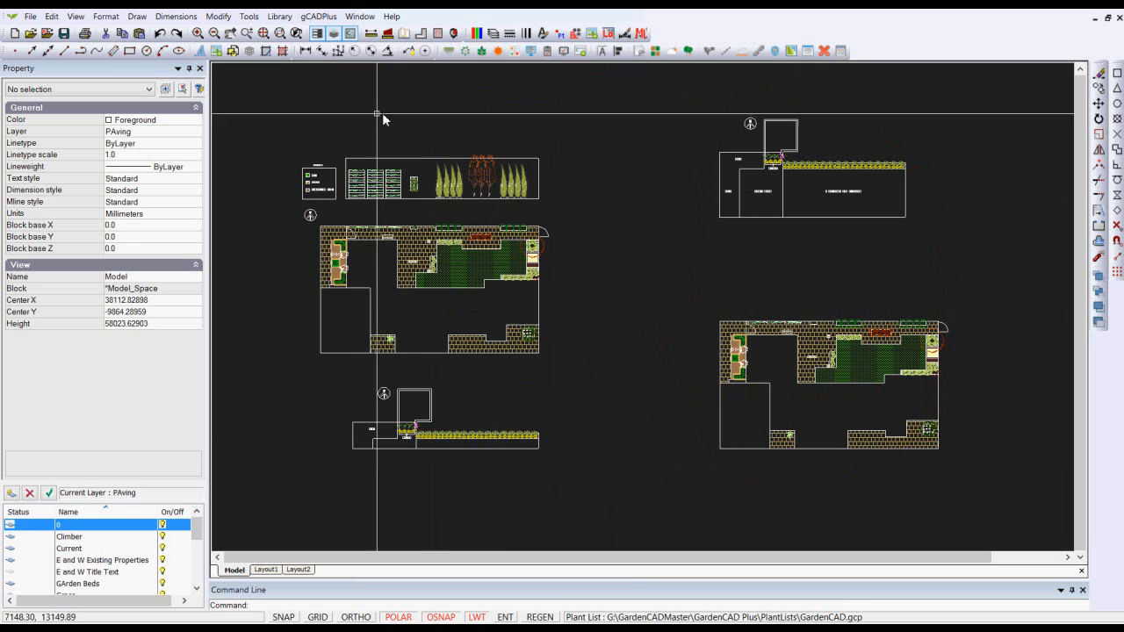
click(317, 17)
mouse_move(446, 39)
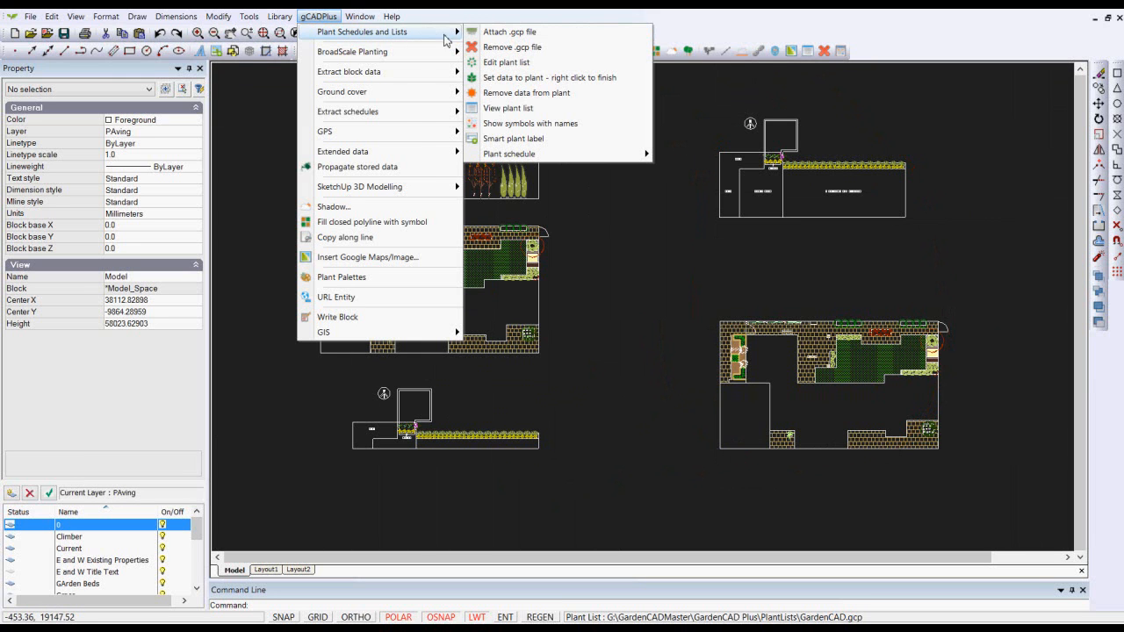
click(535, 124)
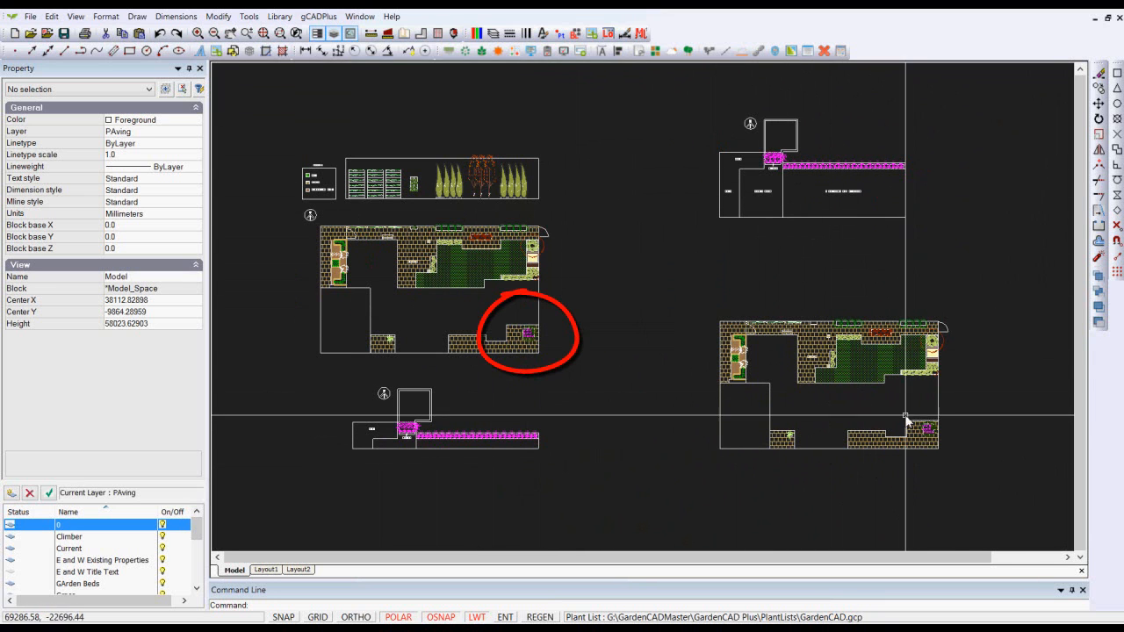
scroll(588, 421, down, 2)
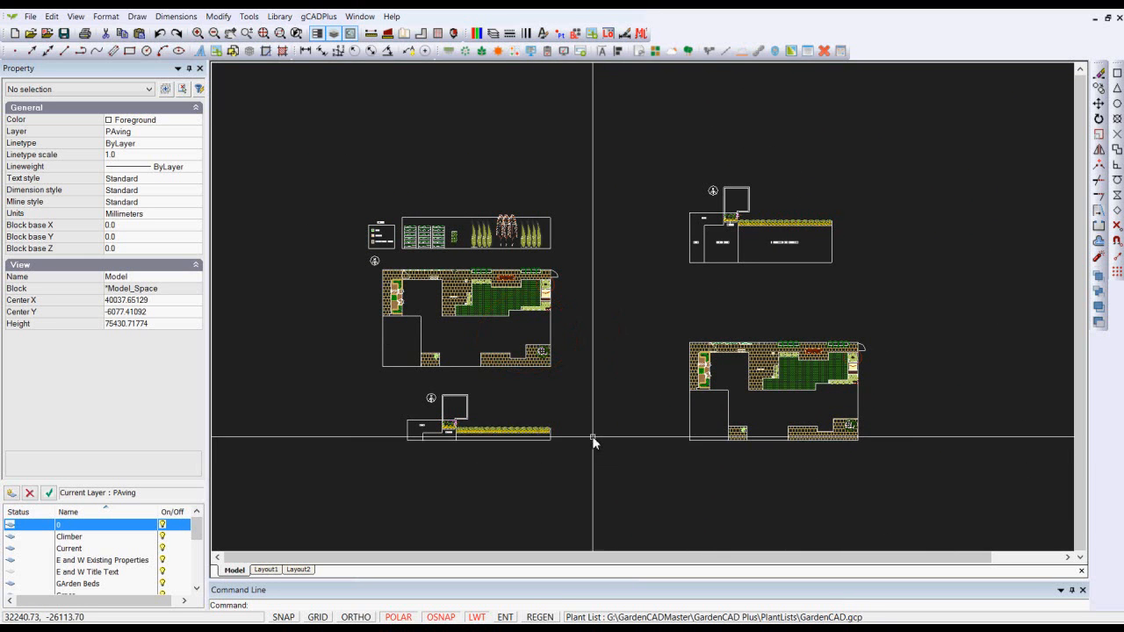
click(380, 389)
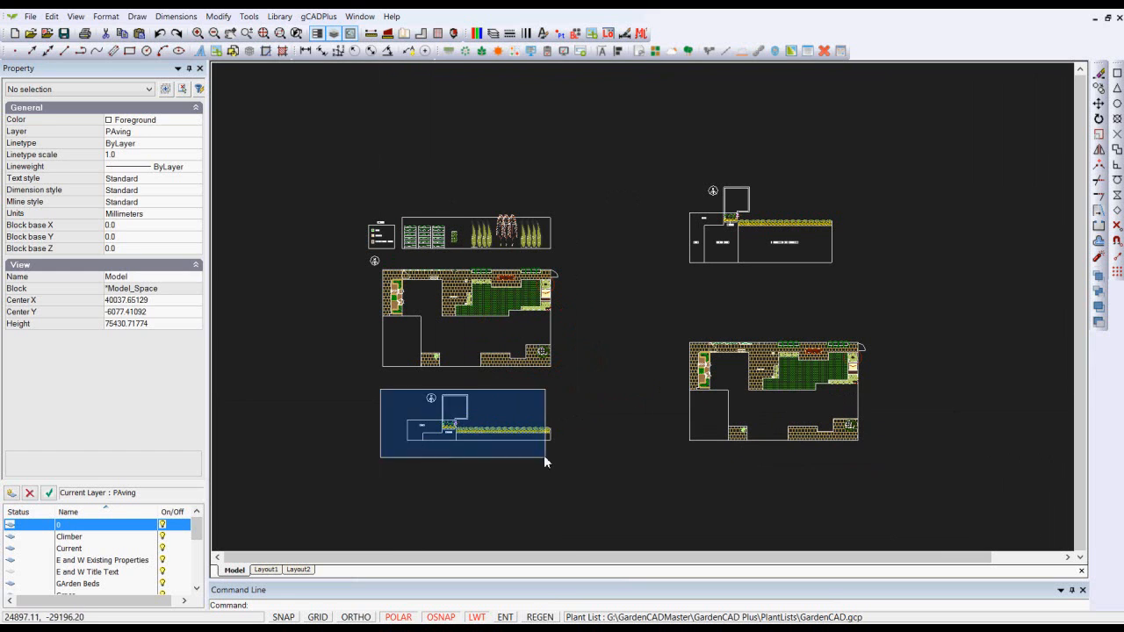
click(544, 457)
key(Escape)
click(681, 178)
click(851, 270)
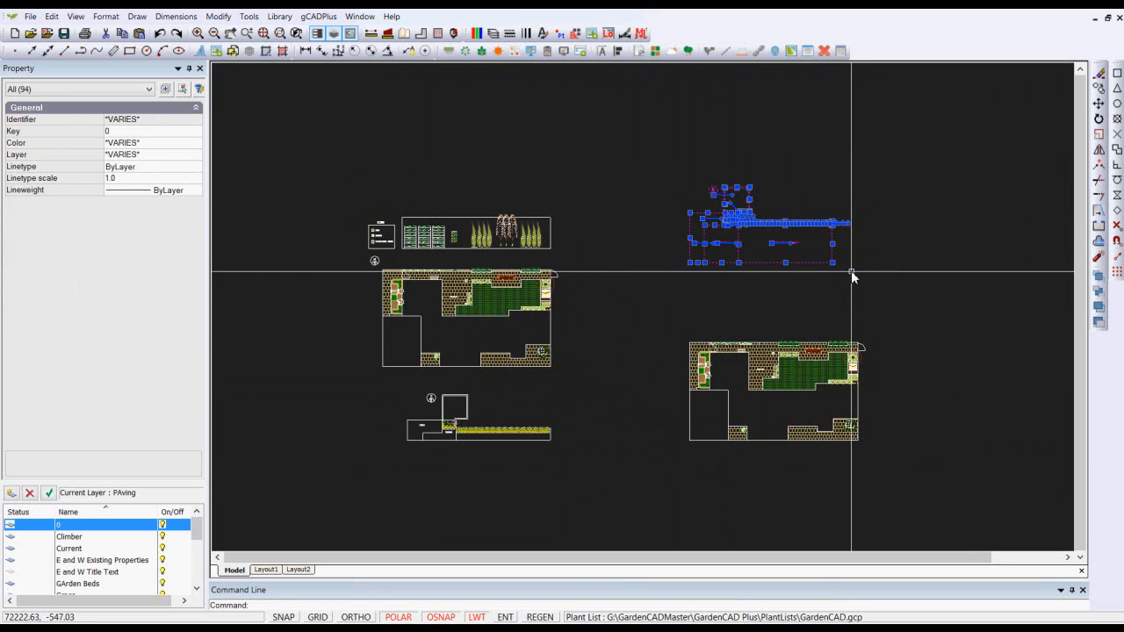
key(Escape)
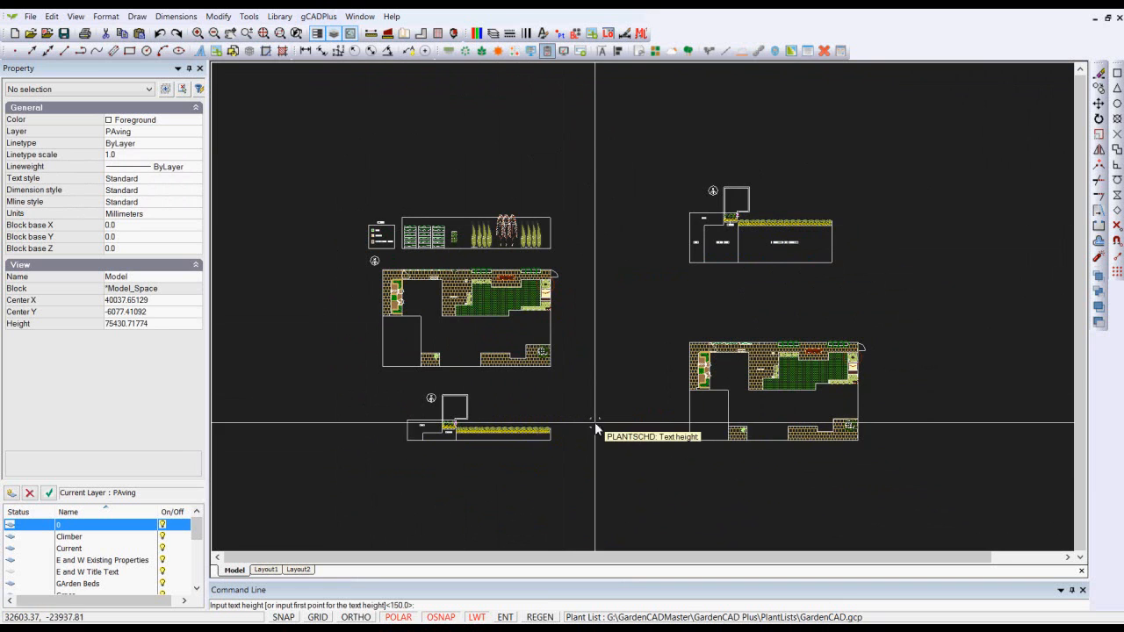
- Draw a standard plant schedule at the default text height of 150 in the empty area between the two large courtyard plans
scroll(595, 428, up, 5)
scroll(598, 412, down, 3)
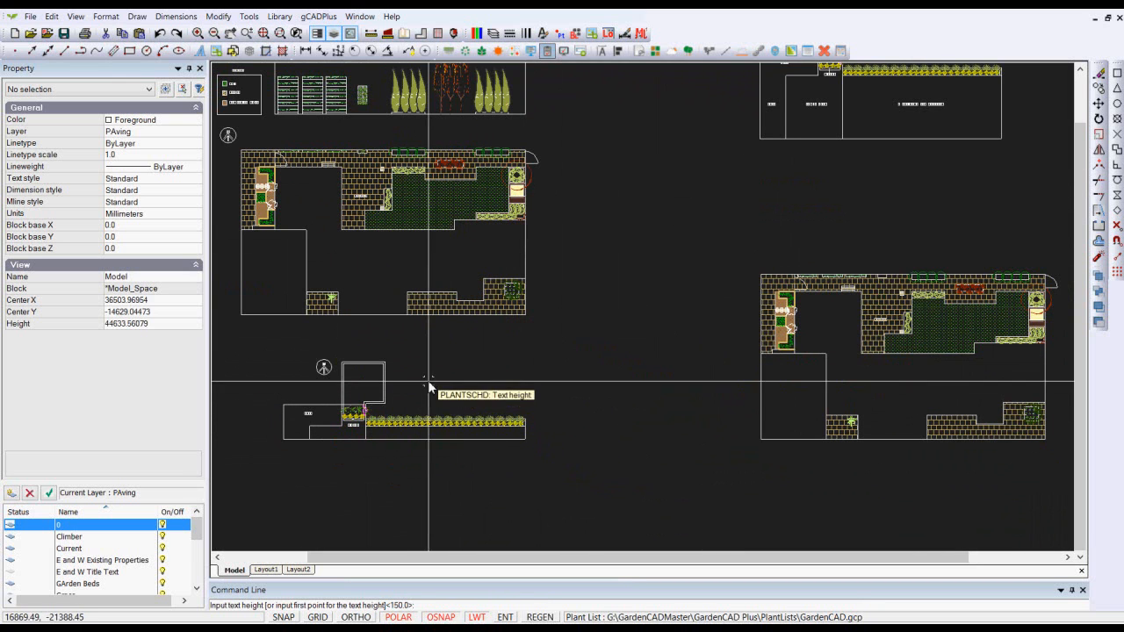
middle_drag(871, 120, 867, 180)
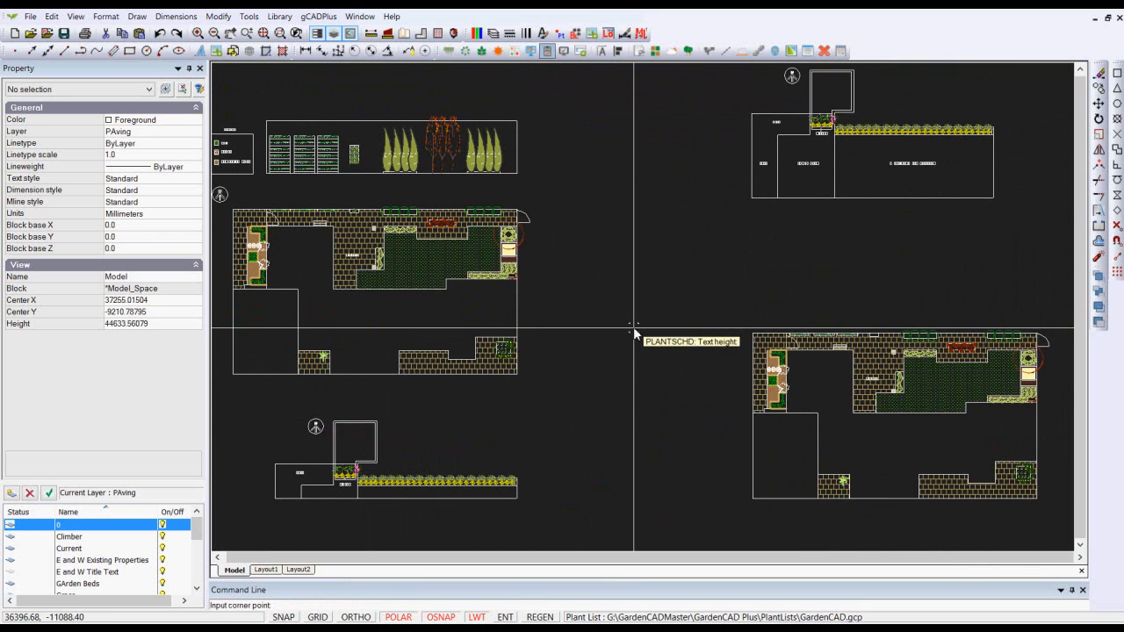
click(583, 224)
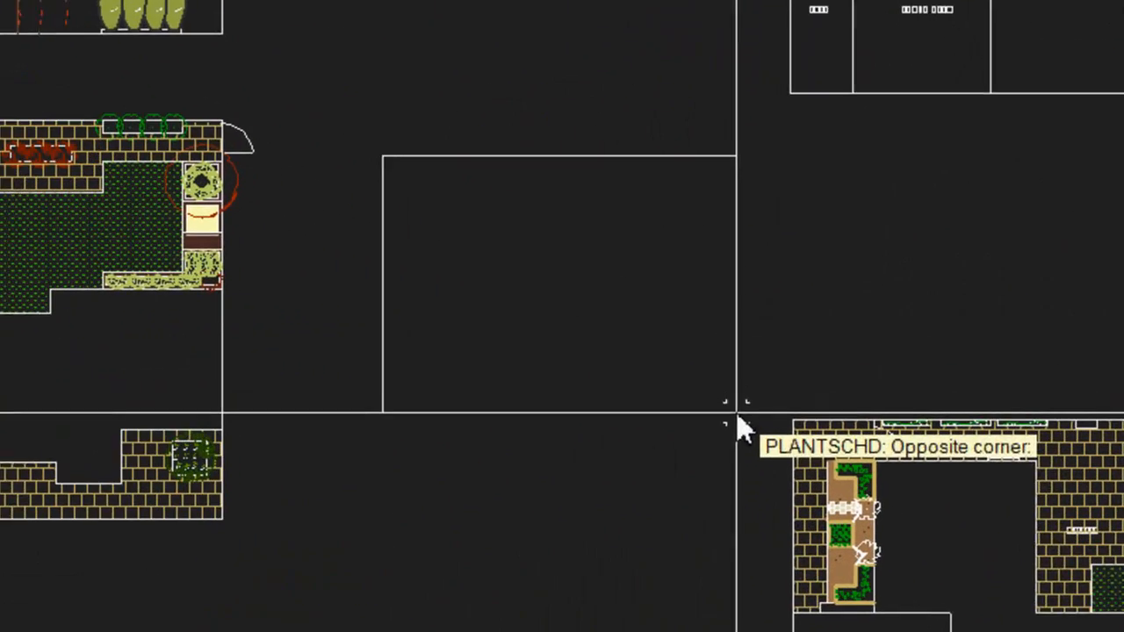
click(725, 328)
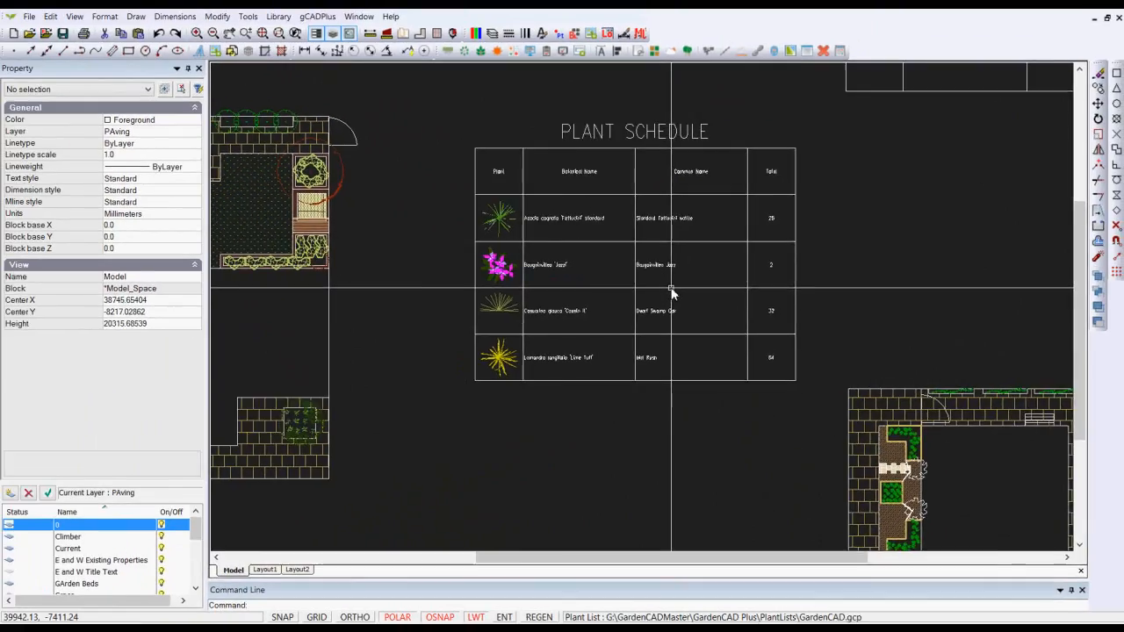
scroll(670, 290, up, 3)
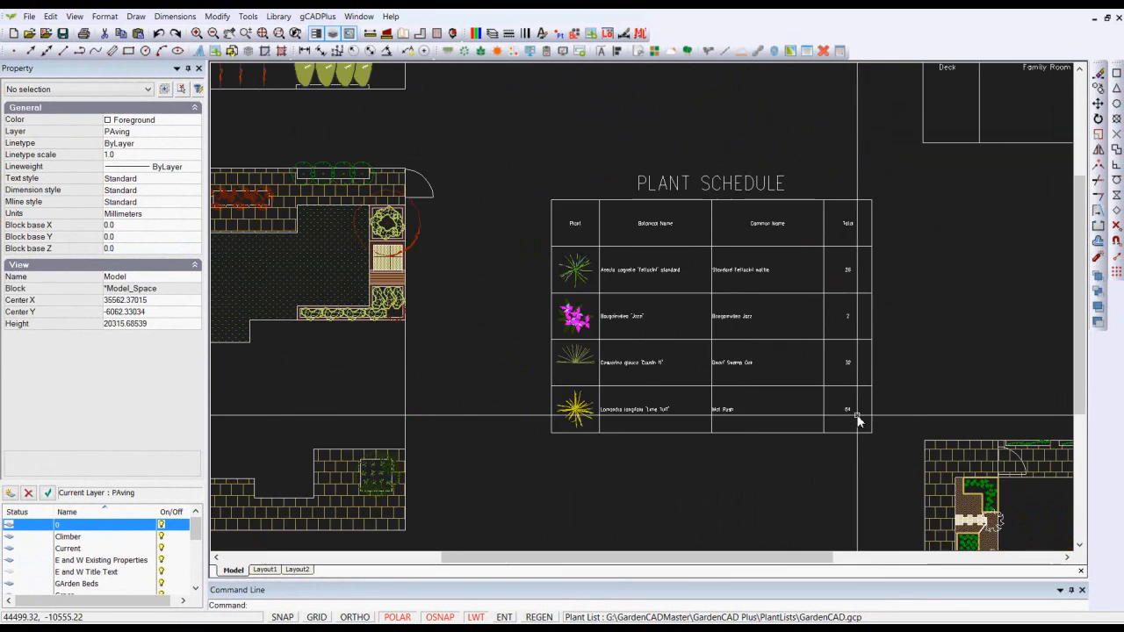
scroll(858, 422, down, 3)
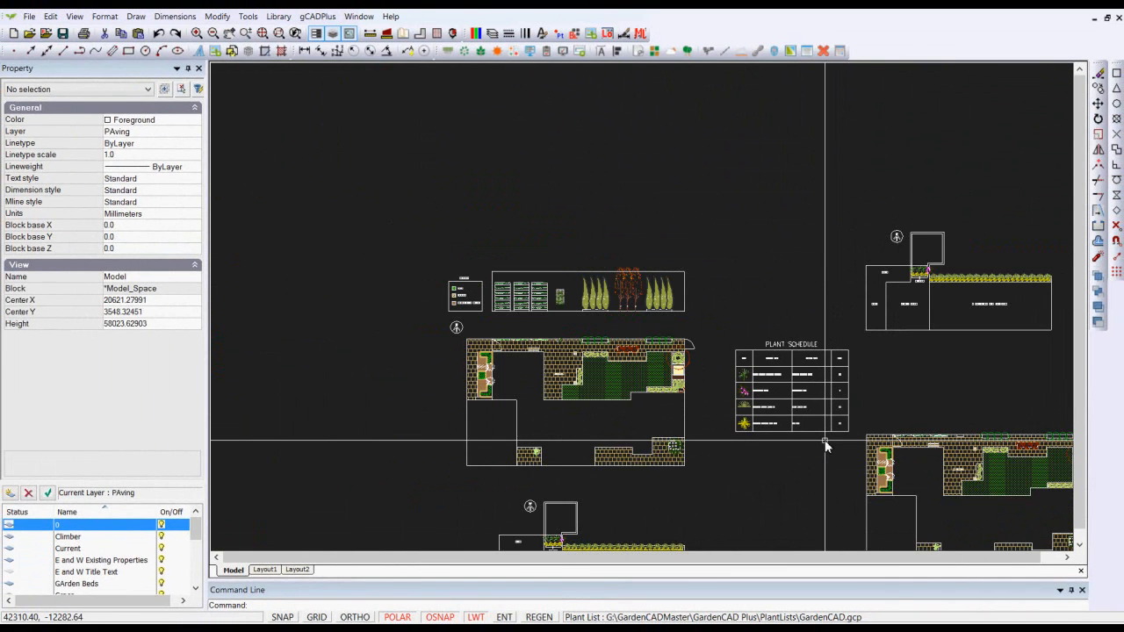
- Convert the entire upper duplicate of the planting plan, including its north symbol, into a block named "tt"
middle_drag(683, 413, 600, 287)
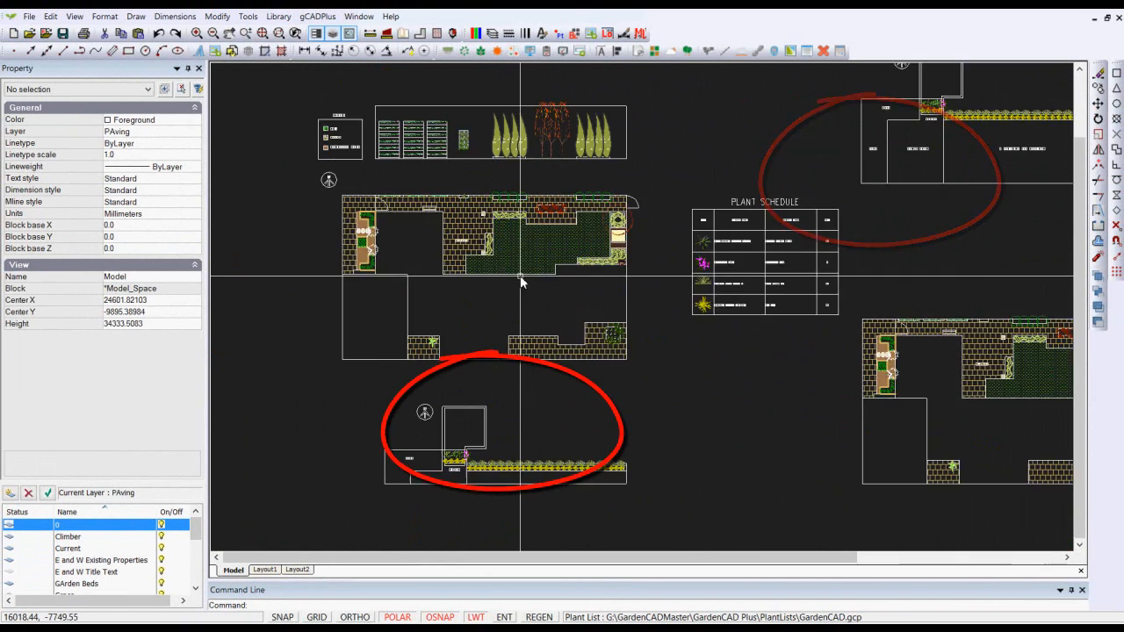
scroll(522, 276, up, 4)
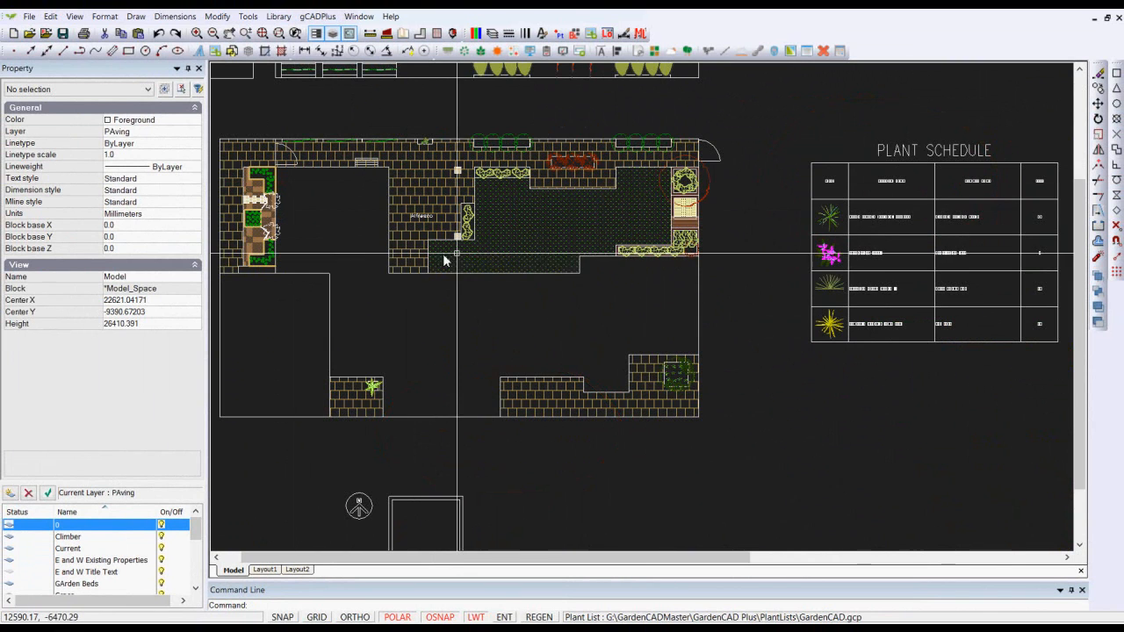
scroll(443, 277, down, 4)
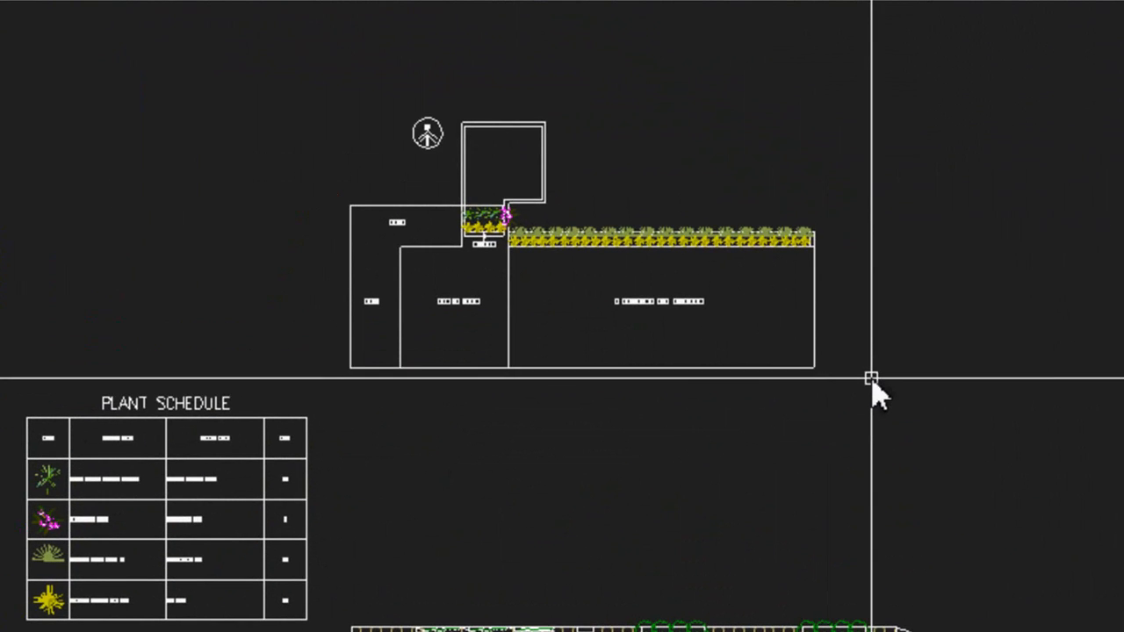
click(871, 384)
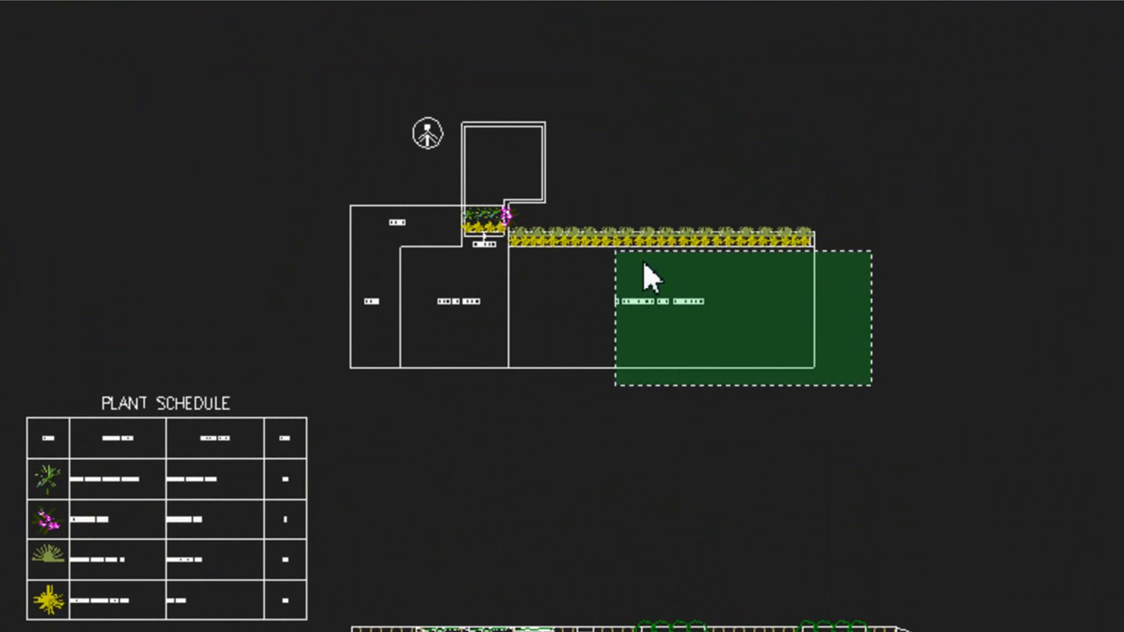
click(326, 83)
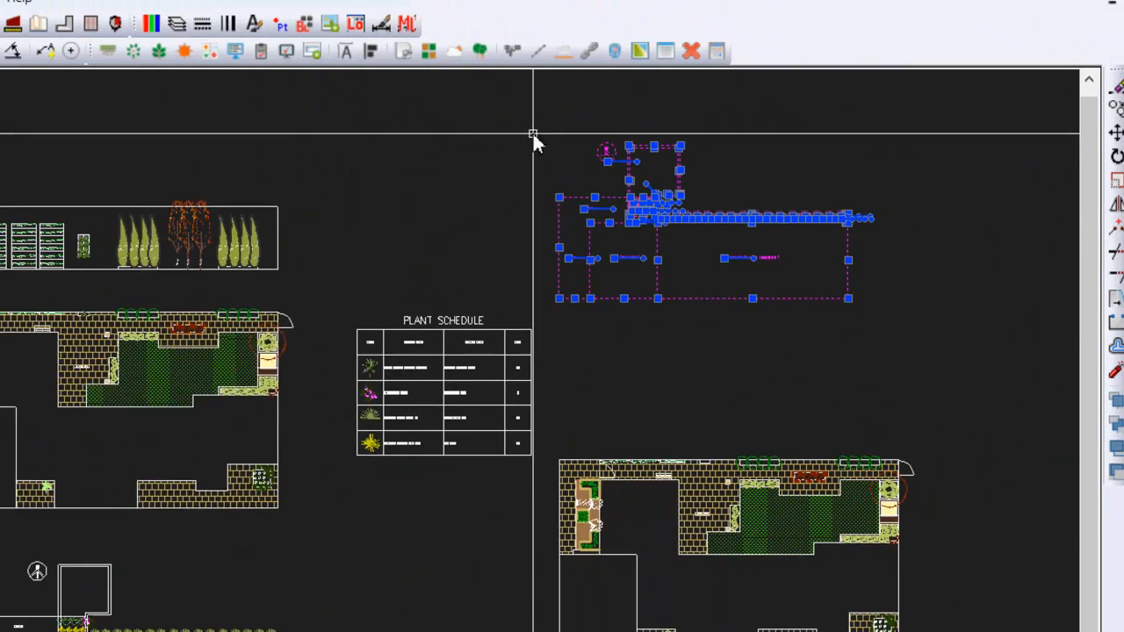
right_click(312, 103)
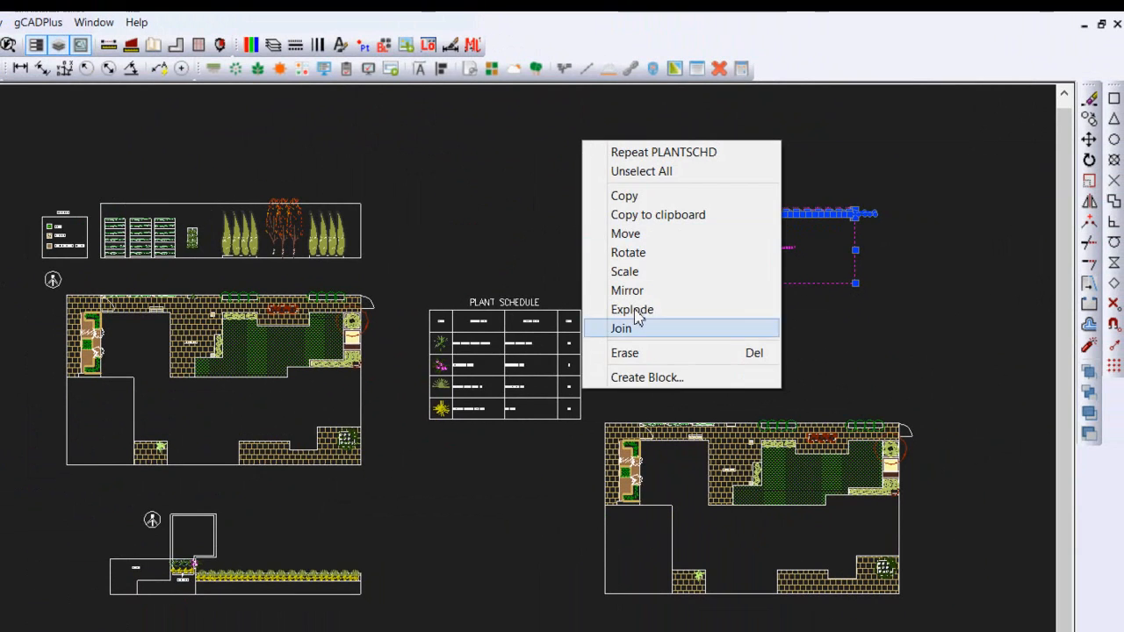
click(667, 379)
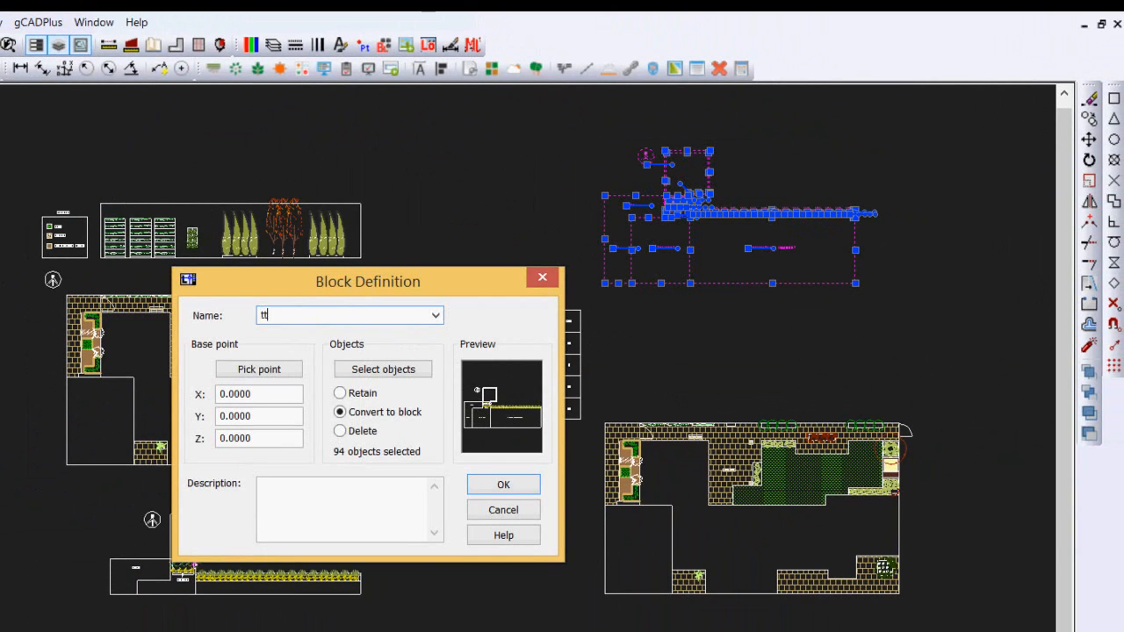
click(503, 487)
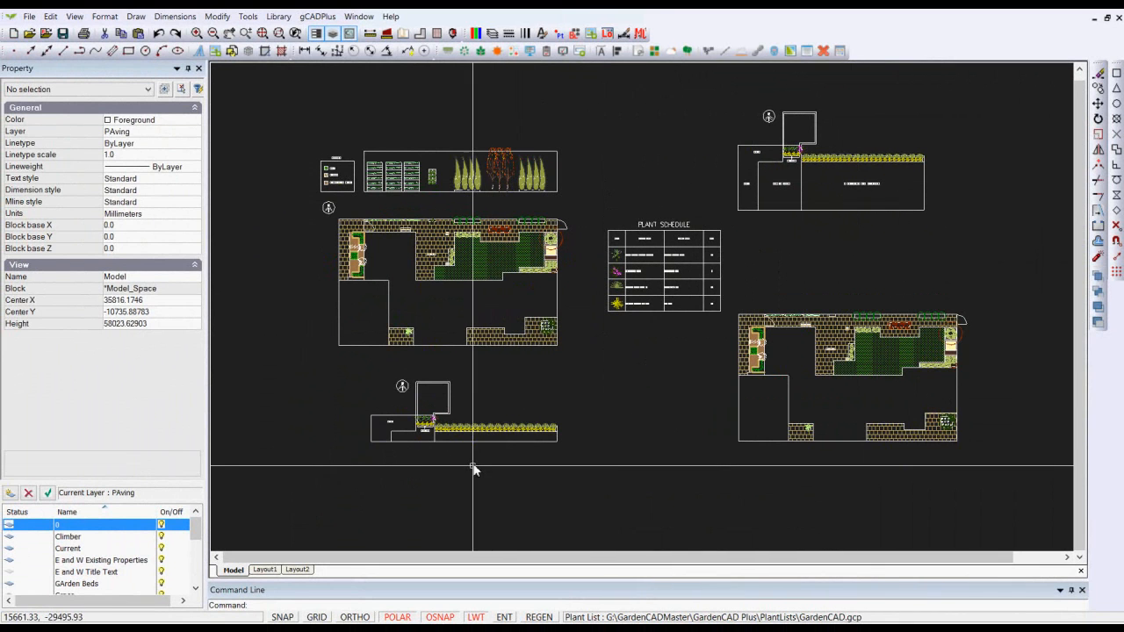
- Draw a standard plant schedule at the default text height of 150 directly below the remaining unblocked Deck and Window planting plan
scroll(470, 468, up, 5)
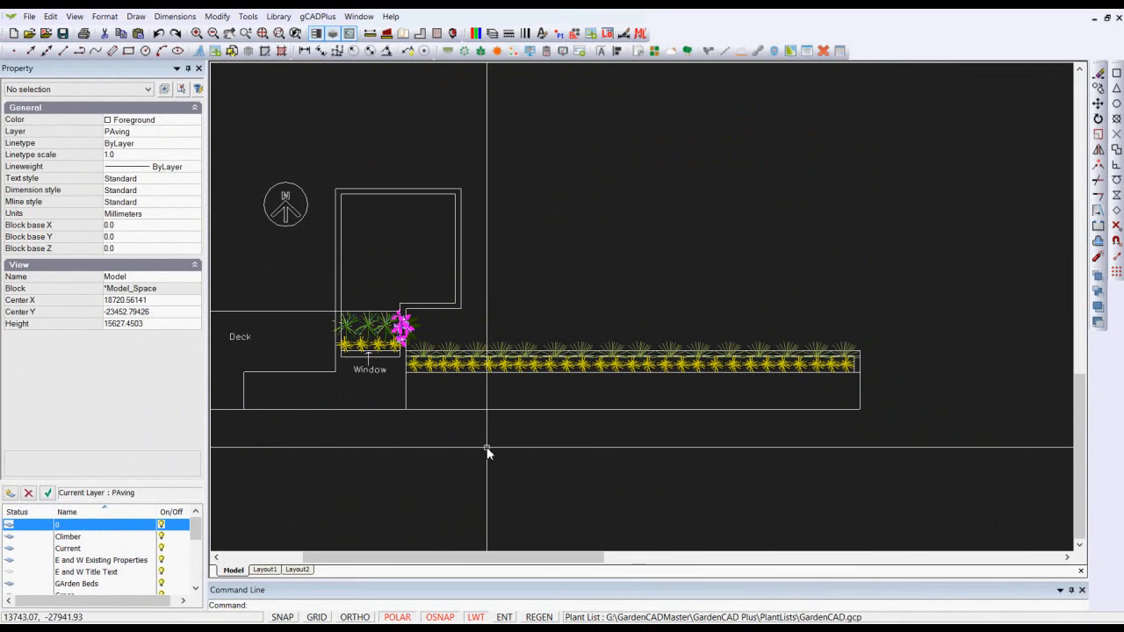
middle_drag(560, 430, 690, 339)
scroll(655, 354, down, 2)
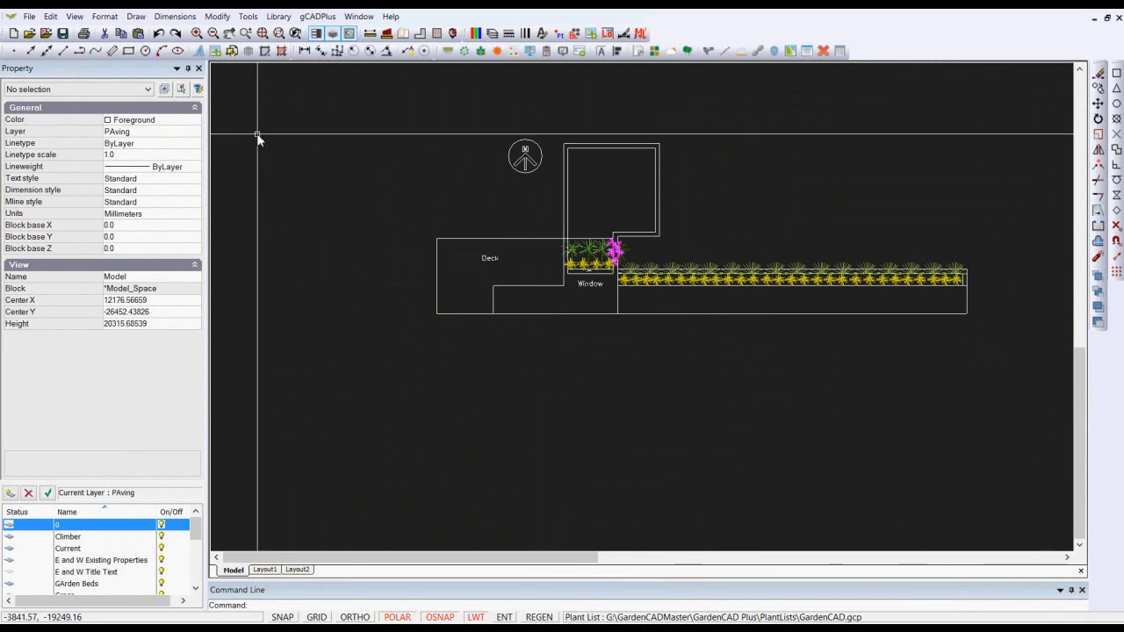
click(318, 17)
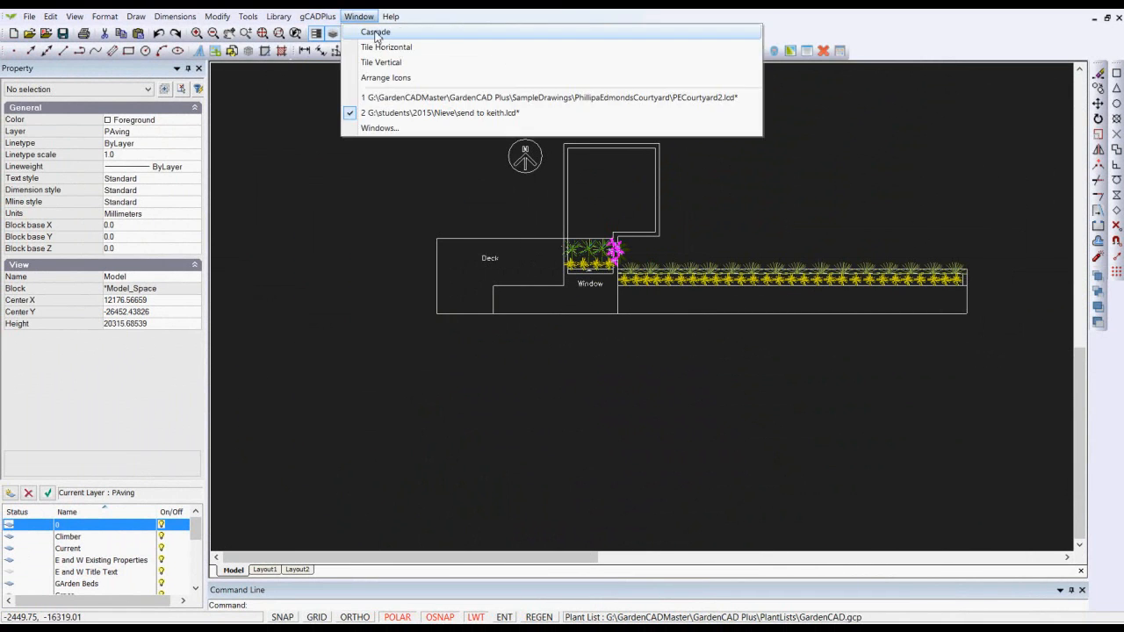
mouse_move(398, 35)
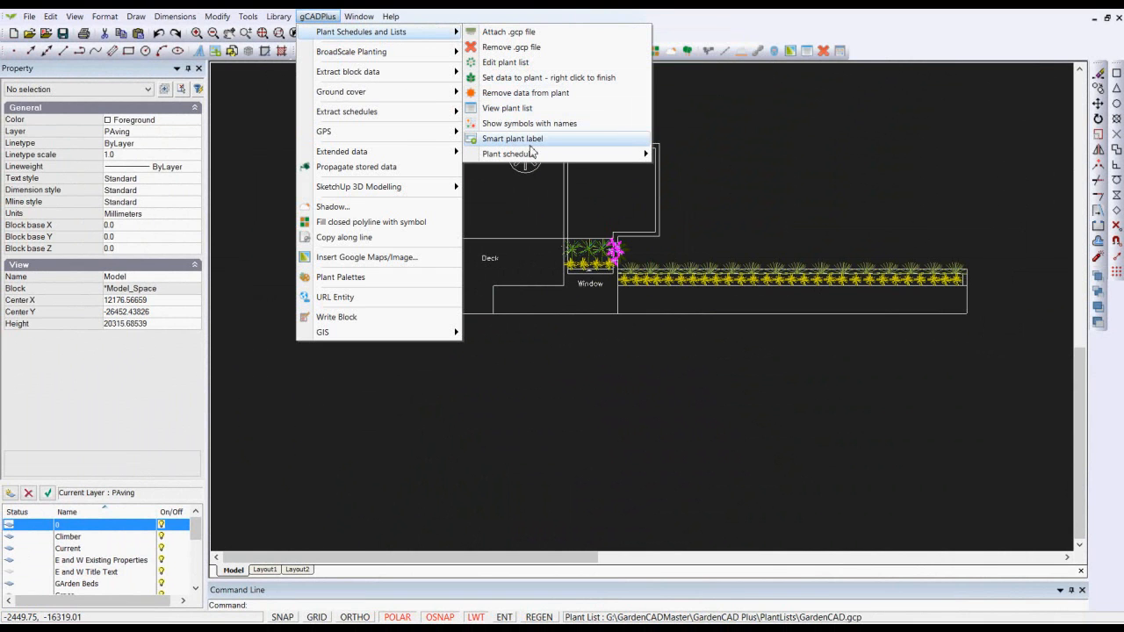
mouse_move(562, 154)
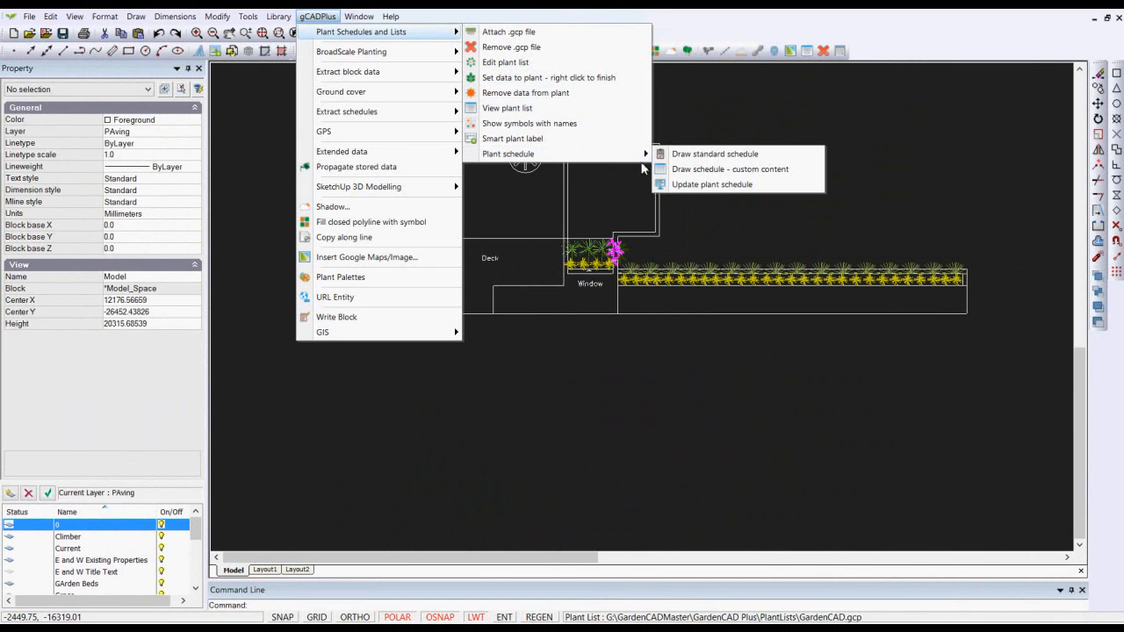
click(696, 154)
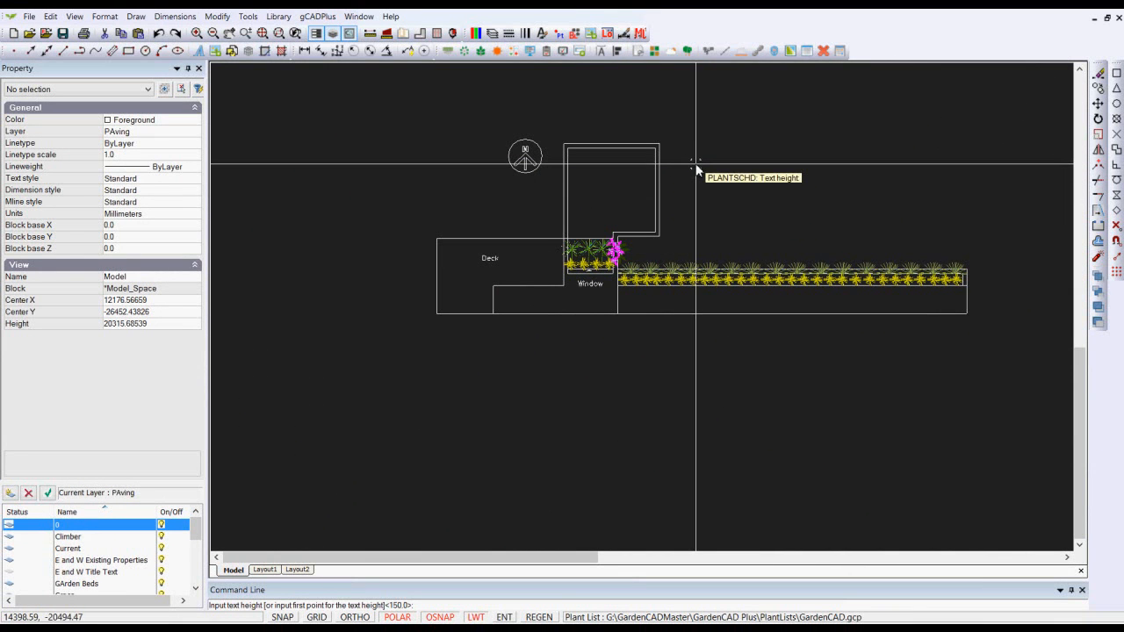
click(470, 351)
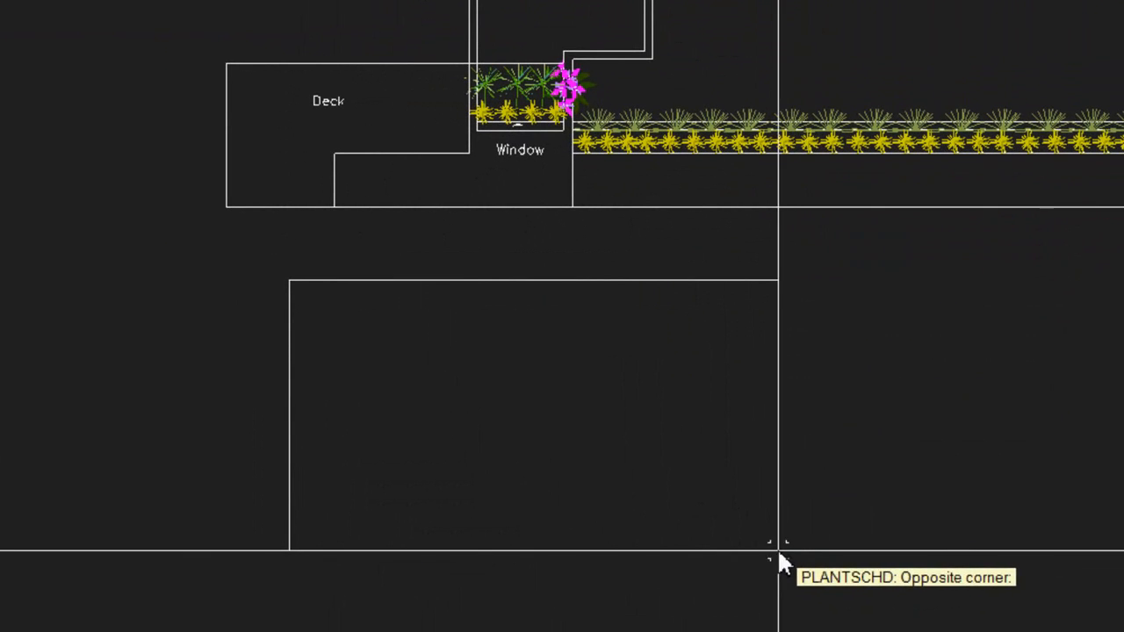
click(722, 544)
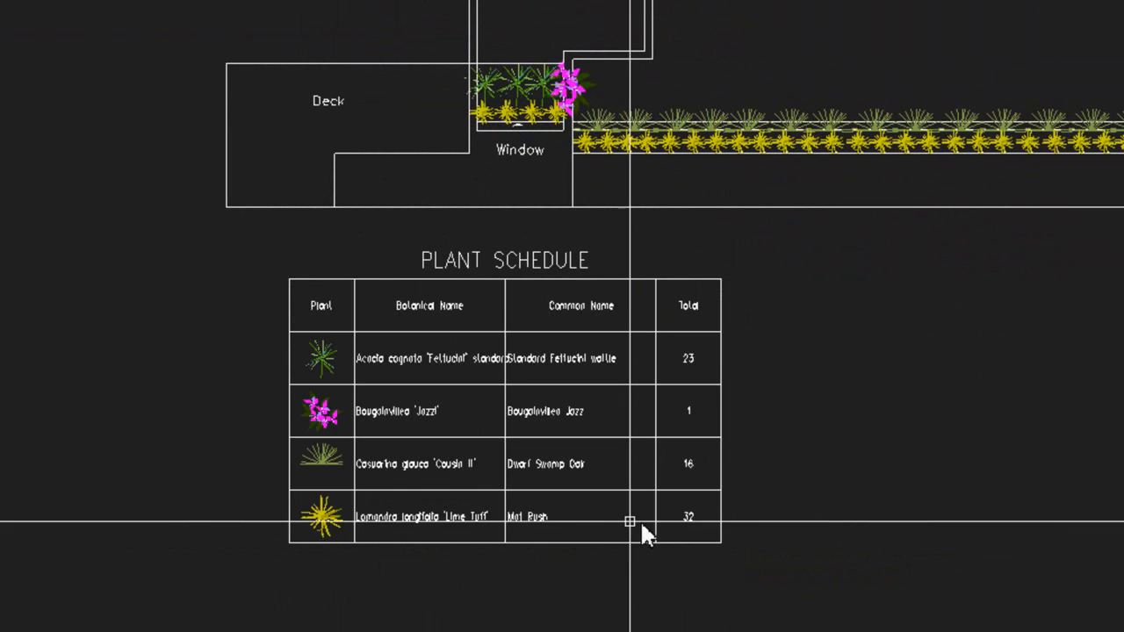
- Examine the plant totals in the new schedule and compare them with the planting plan above it
scroll(604, 479, up, 4)
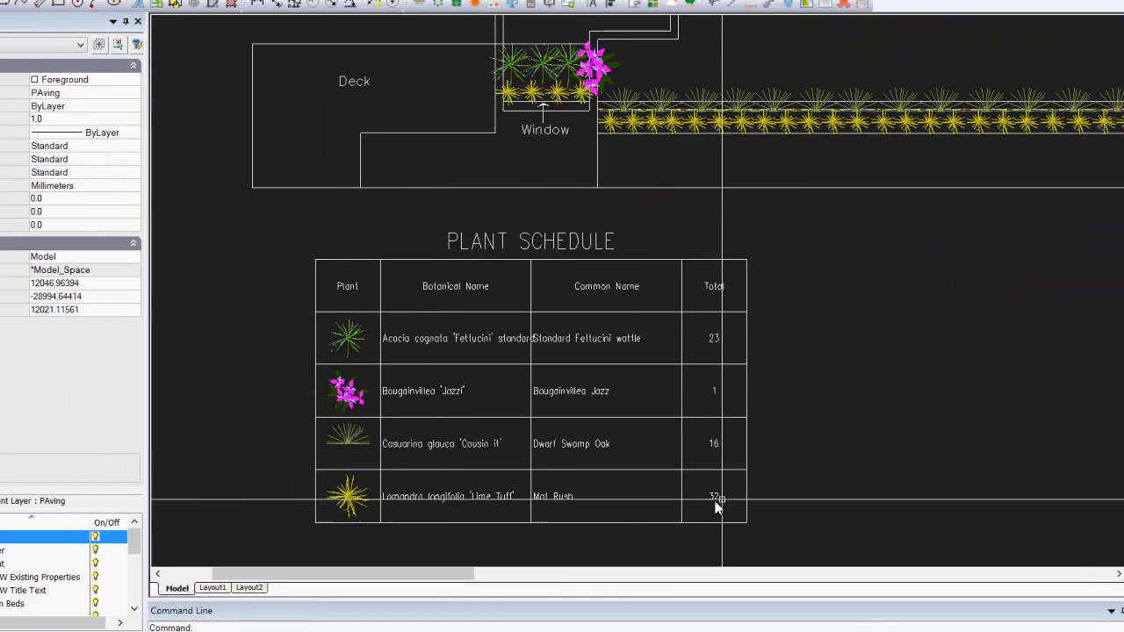
scroll(905, 385, down, 5)
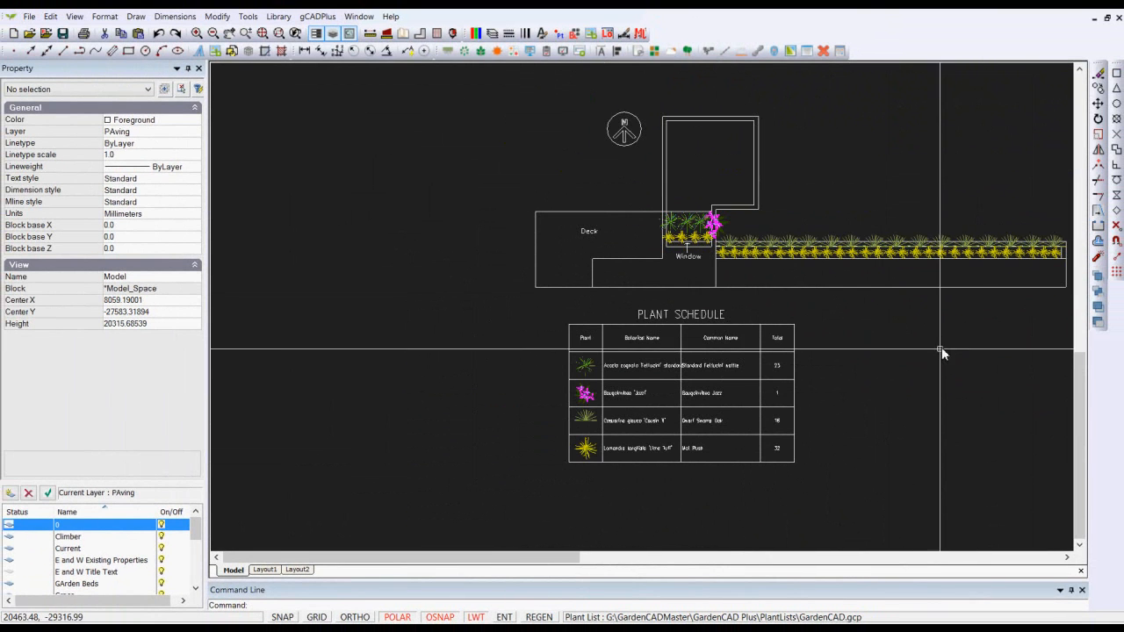
scroll(933, 358, down, 3)
scroll(934, 358, down, 2)
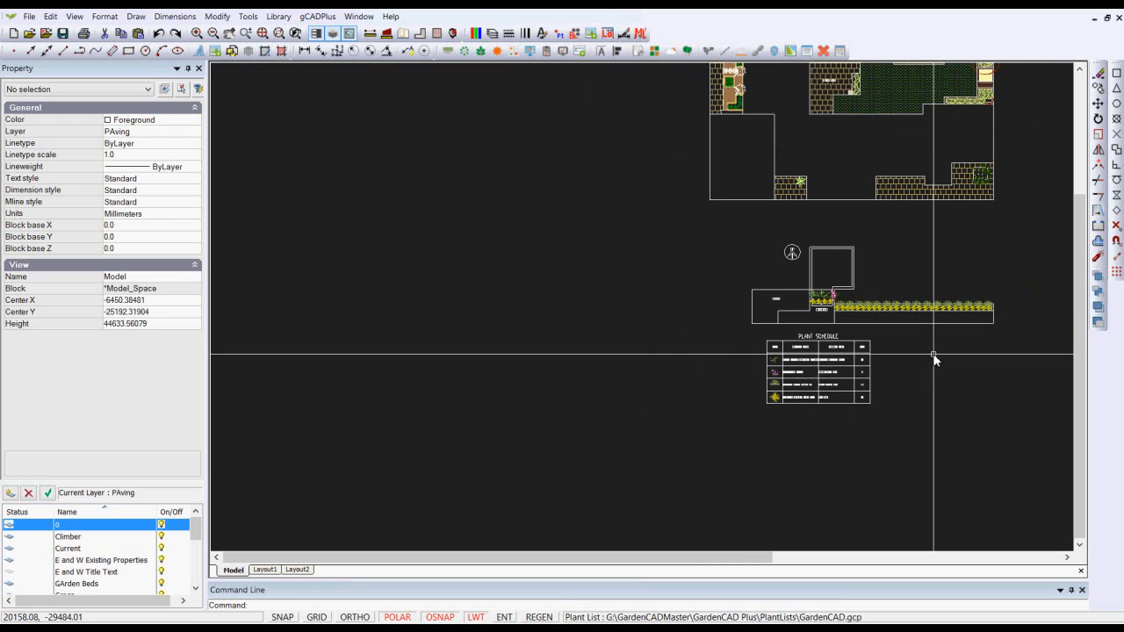
middle_drag(857, 390, 557, 431)
scroll(728, 259, down, 2)
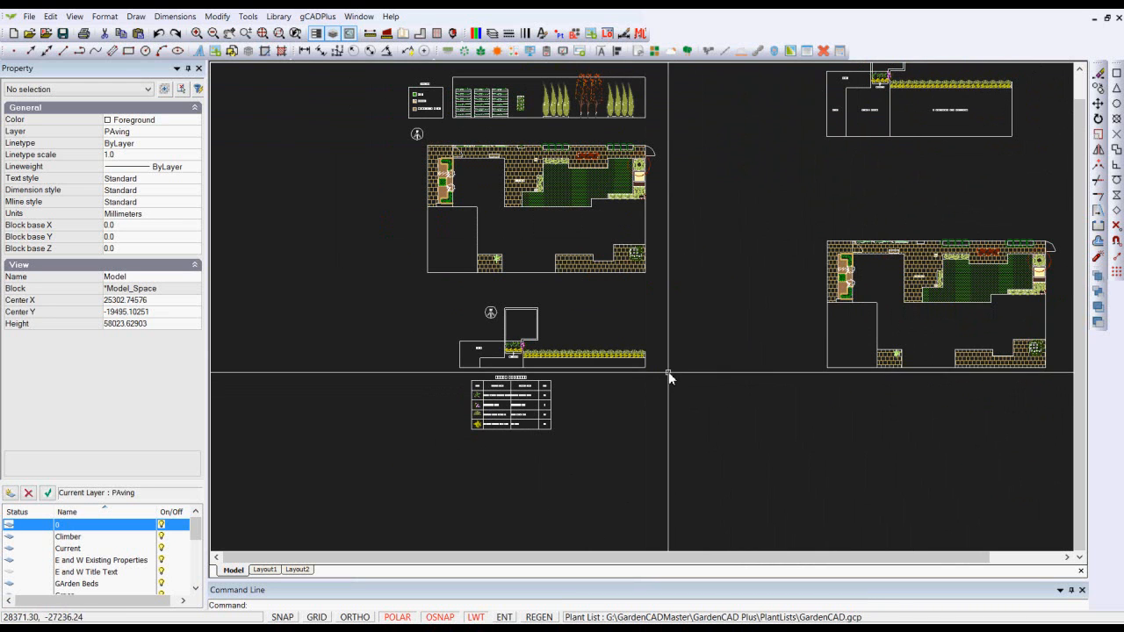
scroll(525, 387, up, 3)
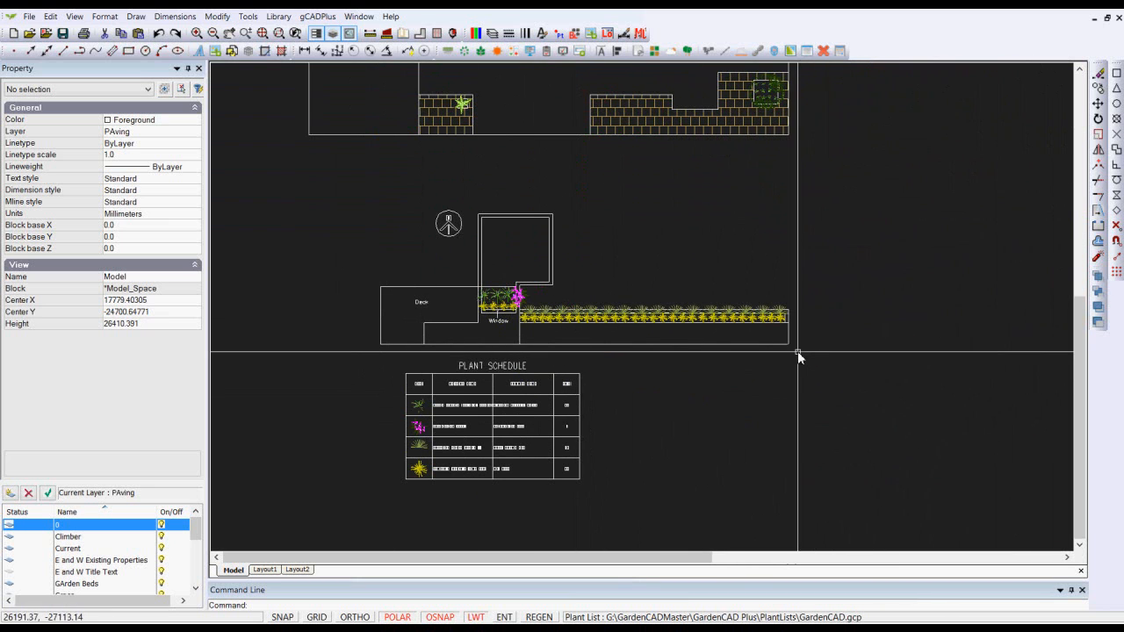
- Convert the Deck and Window planting plan, including its north symbol, into a block named "ttt"
drag(781, 350, 375, 189)
right_click(375, 190)
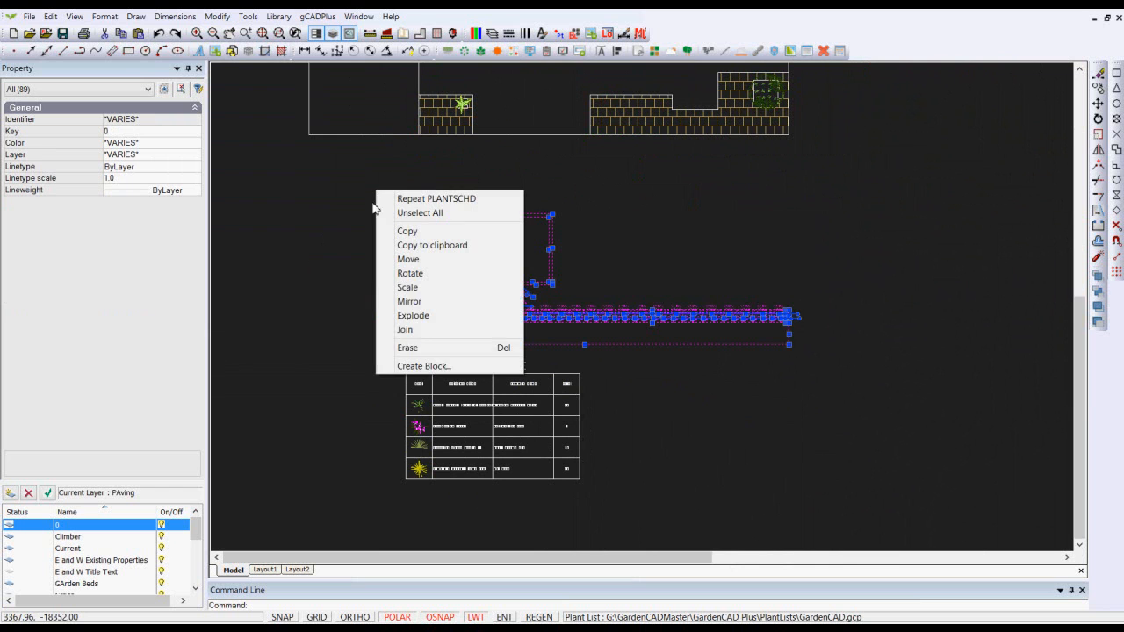
click(436, 367)
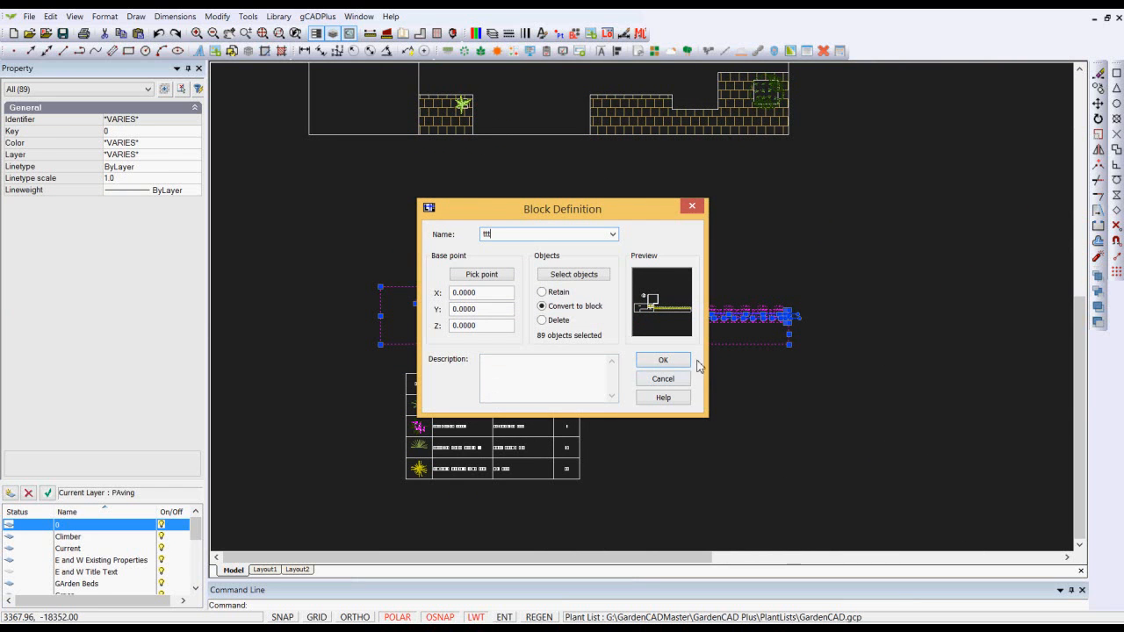
click(663, 361)
- Show the symbols with plant names and examine where they occur in the courtyard plan and the Deck and Window plan below it
mouse_move(646, 225)
middle_down()
mouse_move(609, 206)
mouse_move(602, 445)
middle_up()
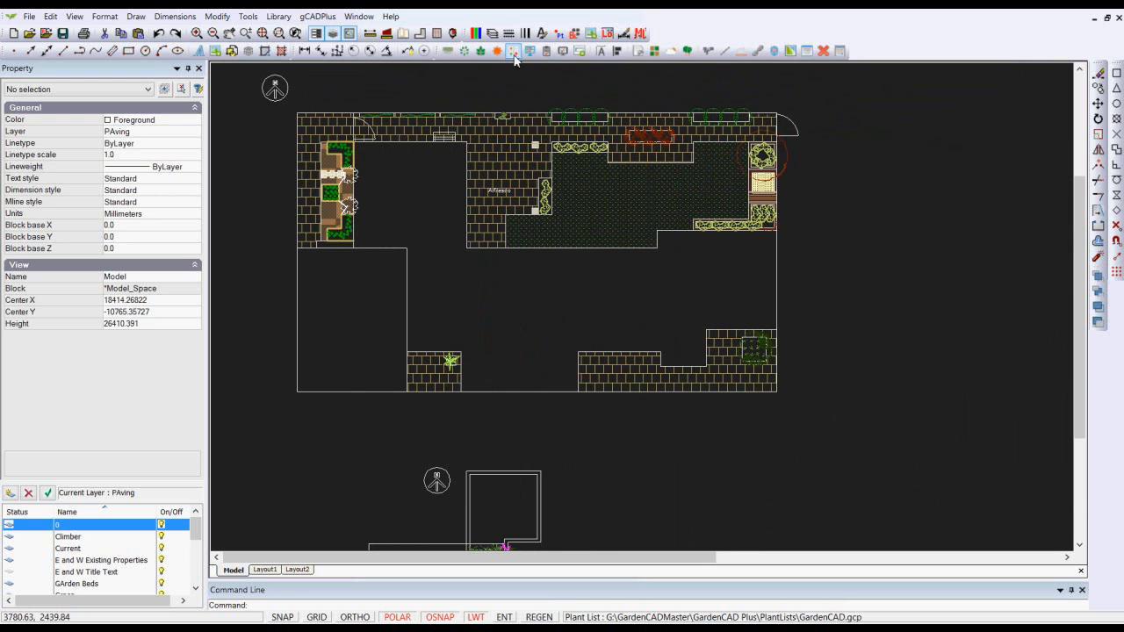
scroll(753, 346, up, 7)
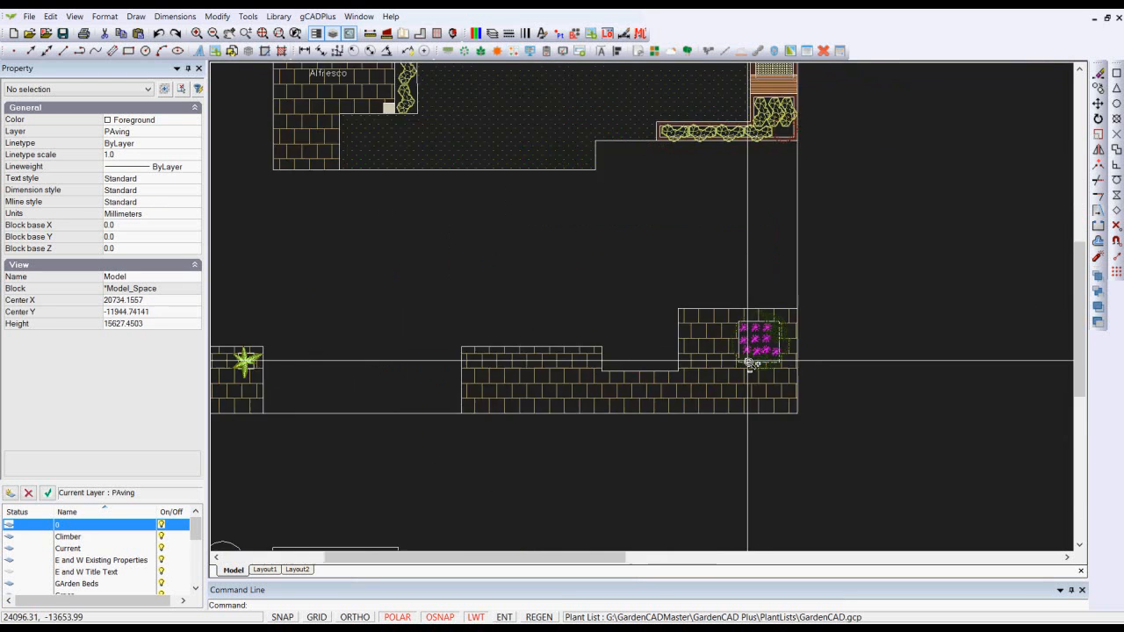
scroll(753, 346, down, 8)
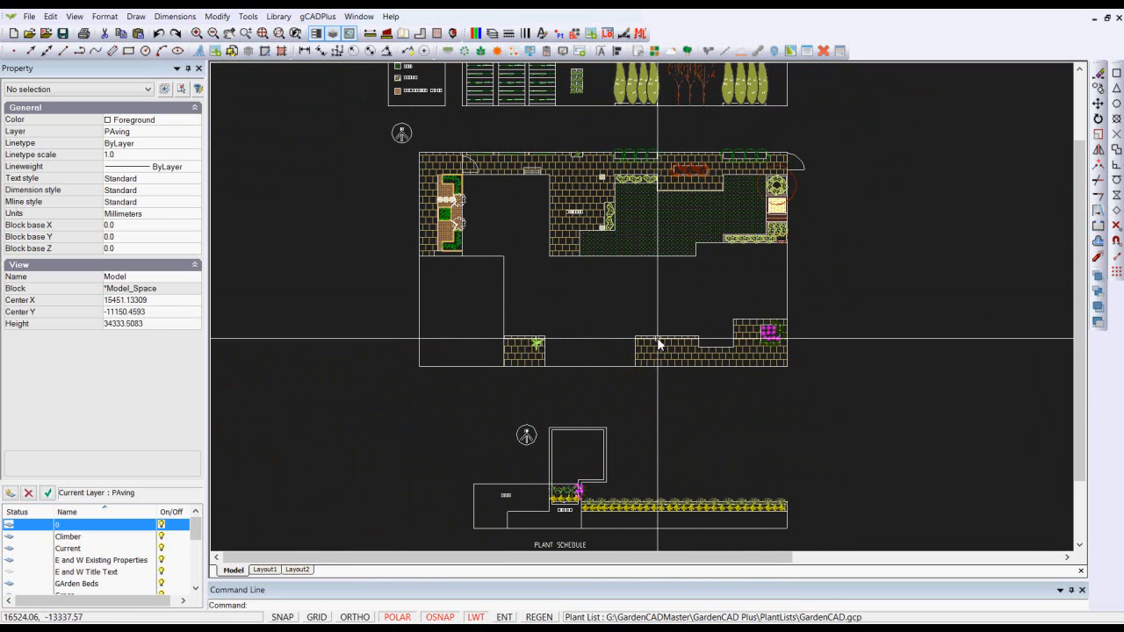
middle_drag(557, 535, 482, 459)
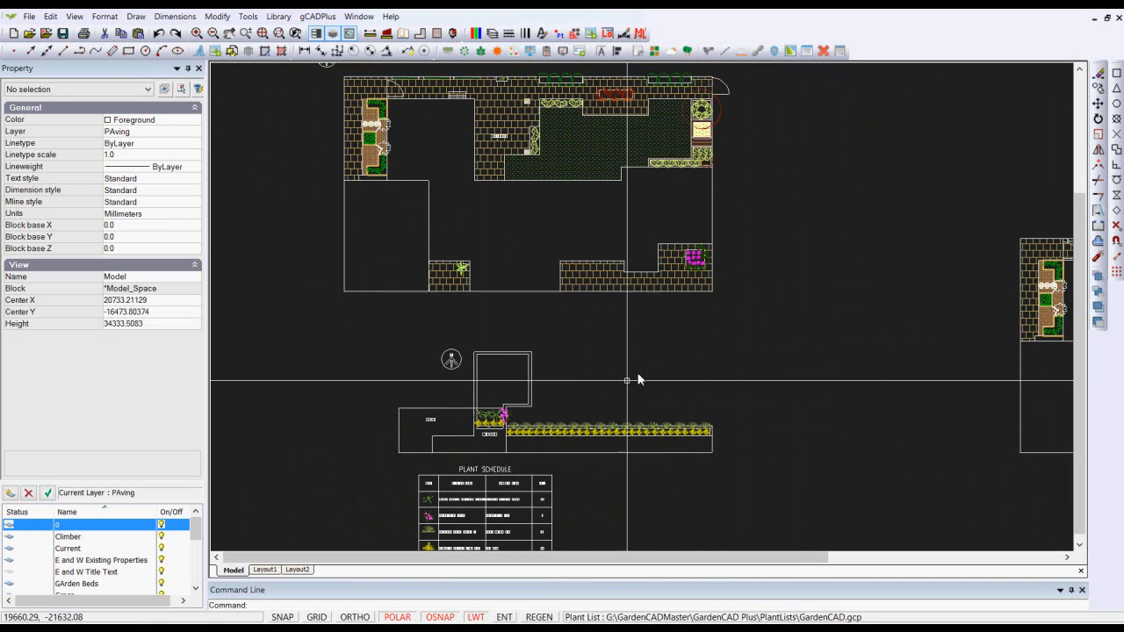
scroll(505, 417, up, 4)
scroll(511, 421, down, 4)
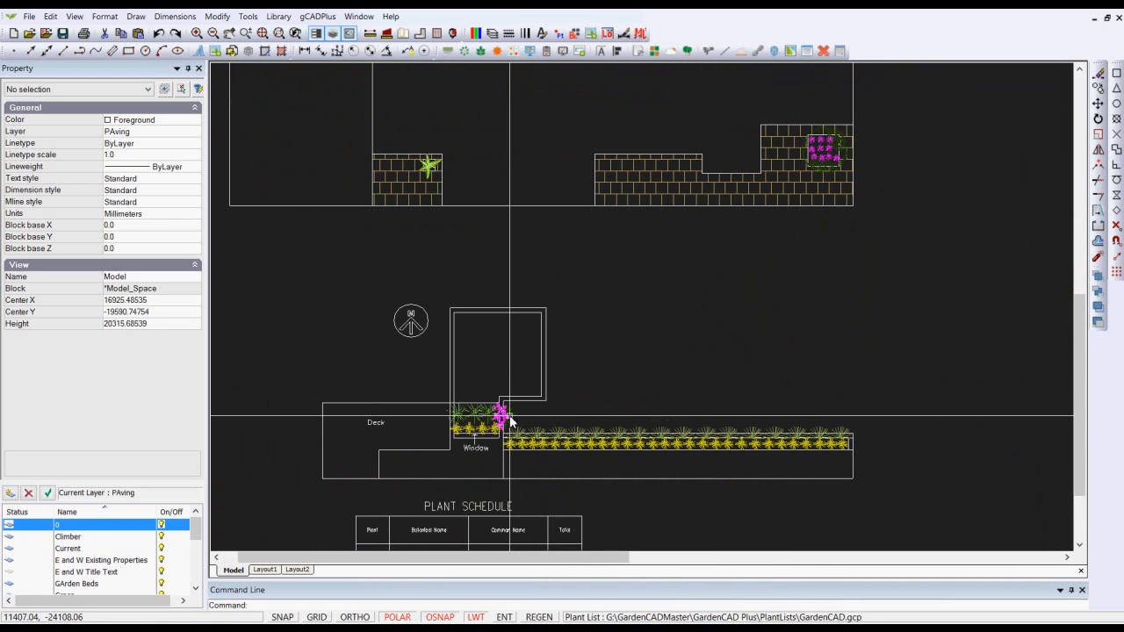
scroll(509, 417, up, 6)
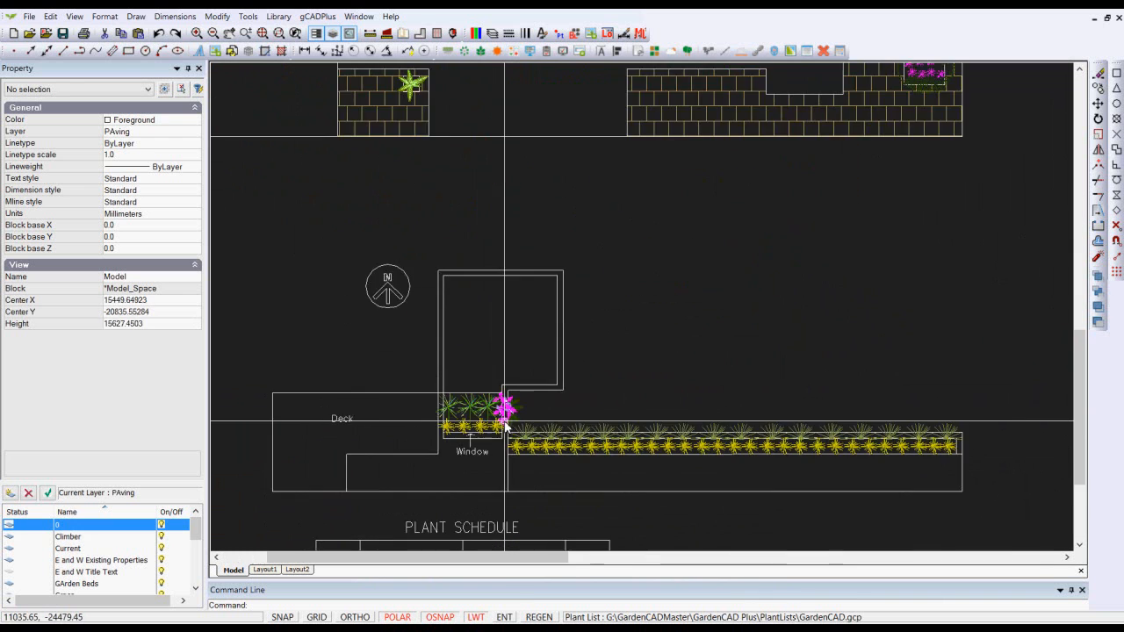
scroll(494, 381, down, 6)
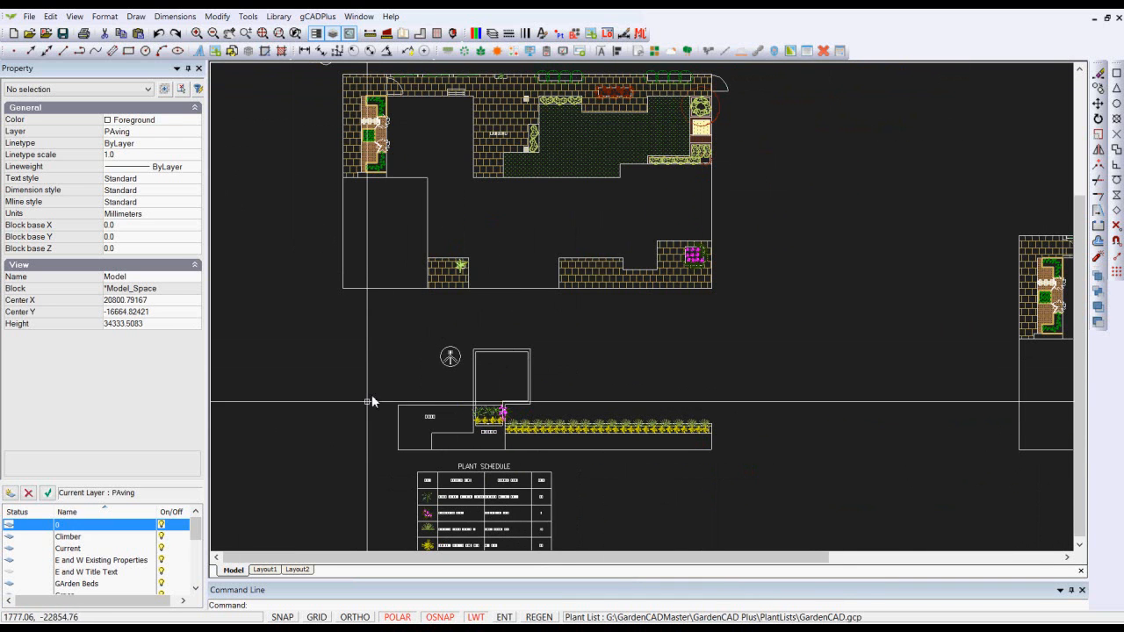
scroll(705, 260, up, 5)
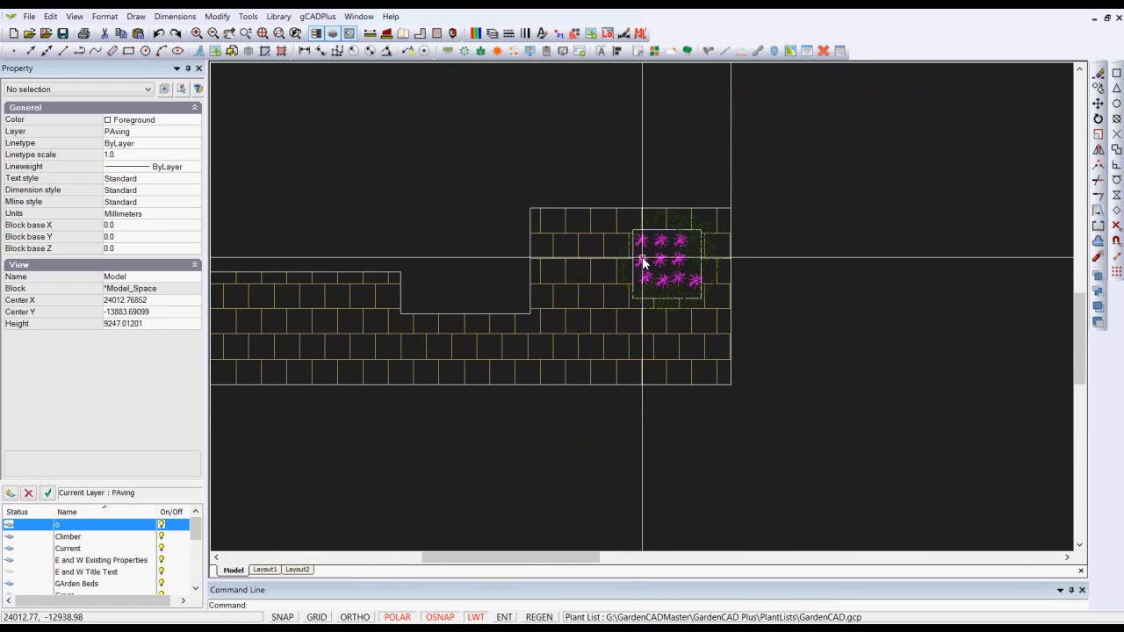
scroll(809, 236, down, 3)
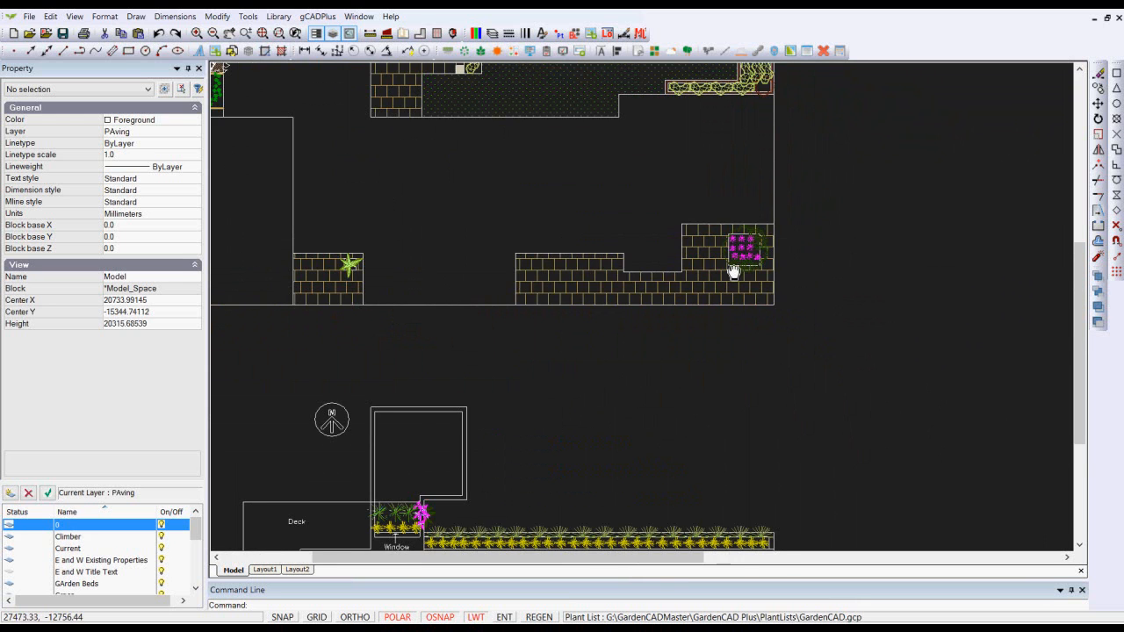
middle_drag(813, 241, 730, 266)
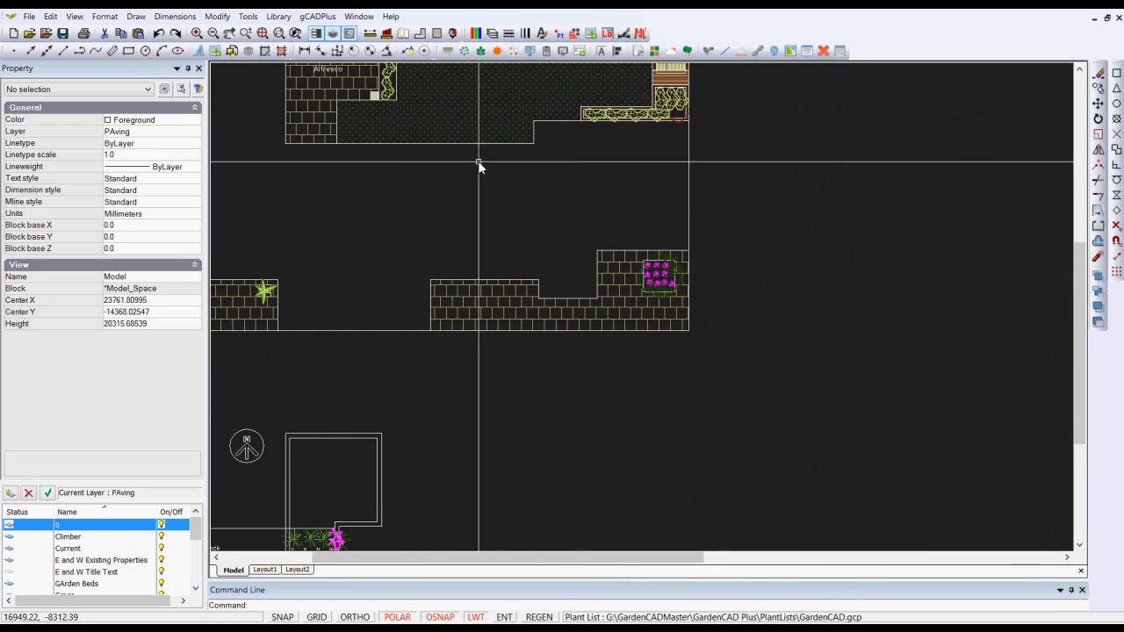
- Draw a standard plant schedule at the default text height of 150 in the empty area directly right of the first courtyard plan
click(546, 51)
click(734, 148)
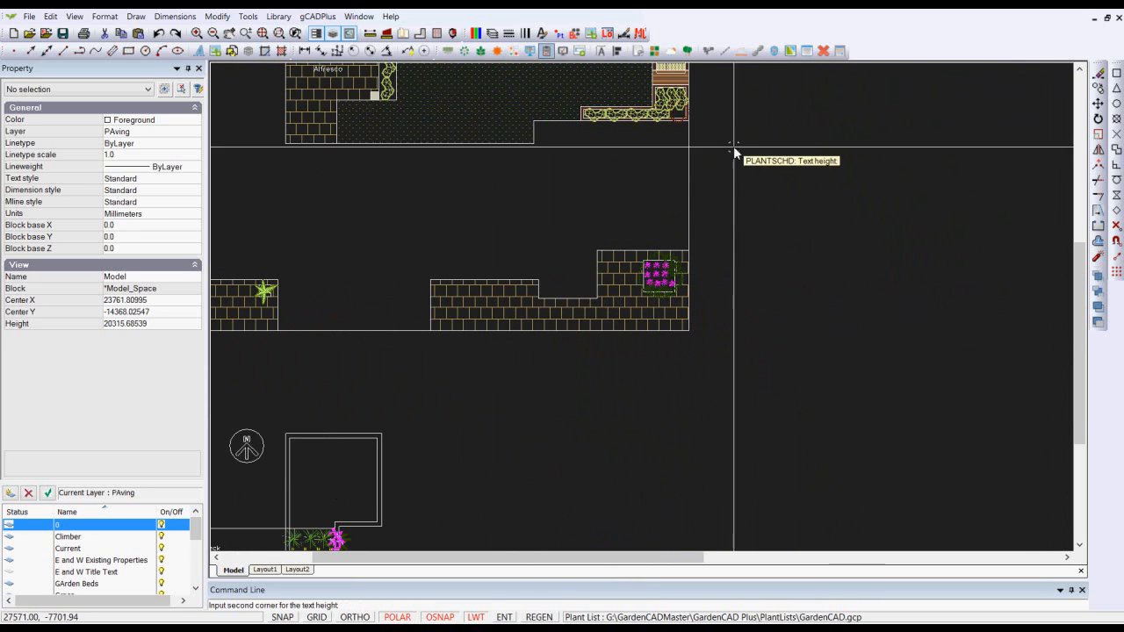
click(746, 167)
right_click(761, 169)
click(798, 180)
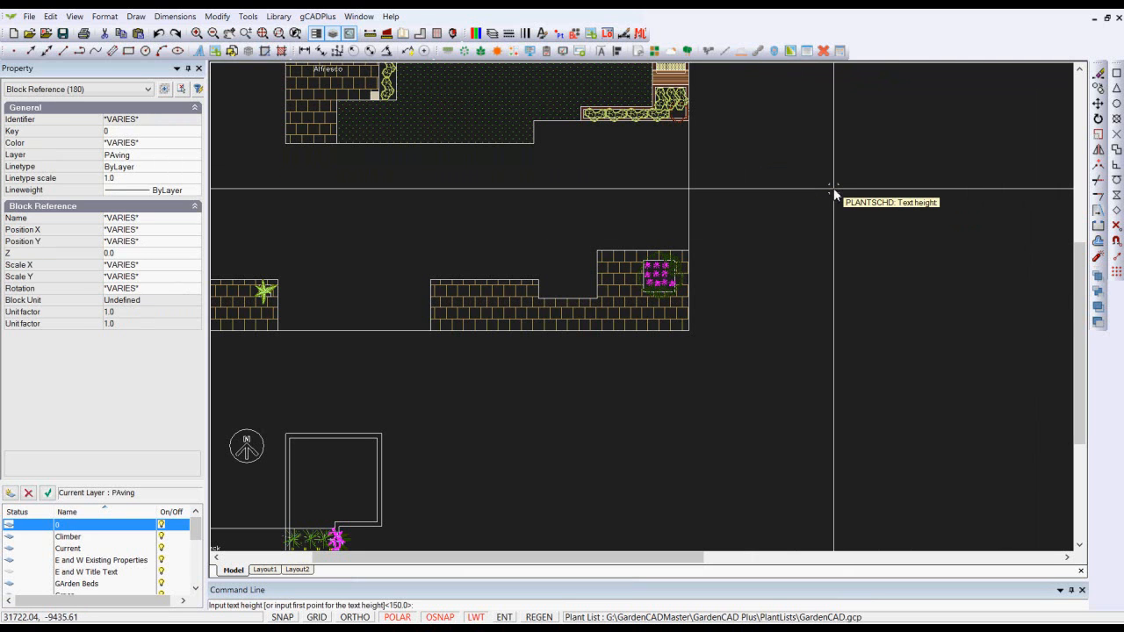
click(774, 139)
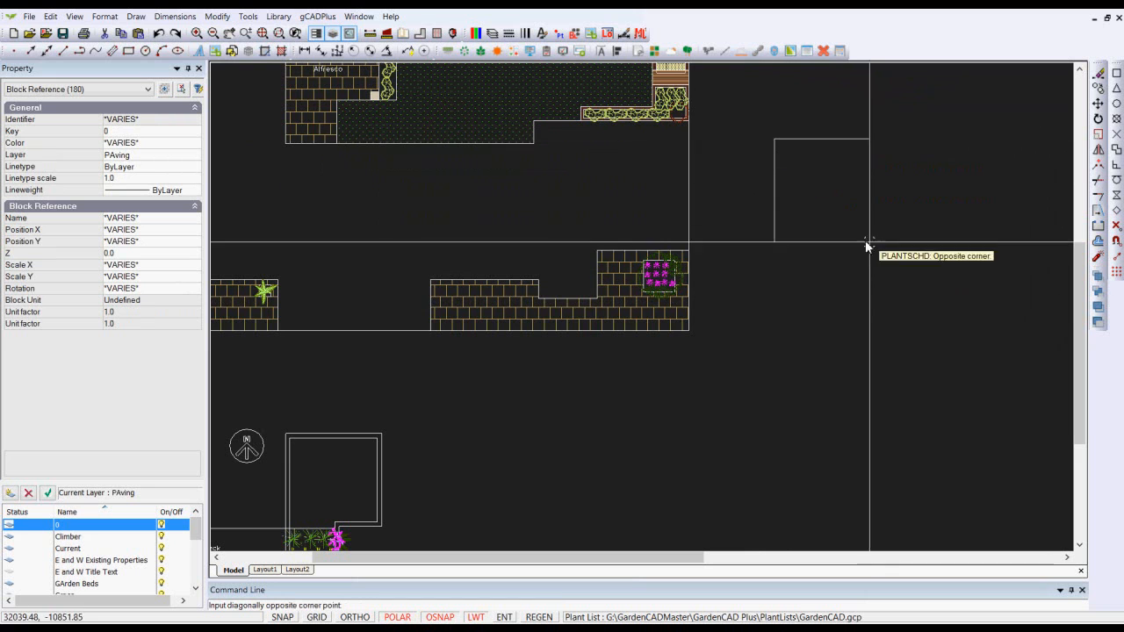
click(1005, 297)
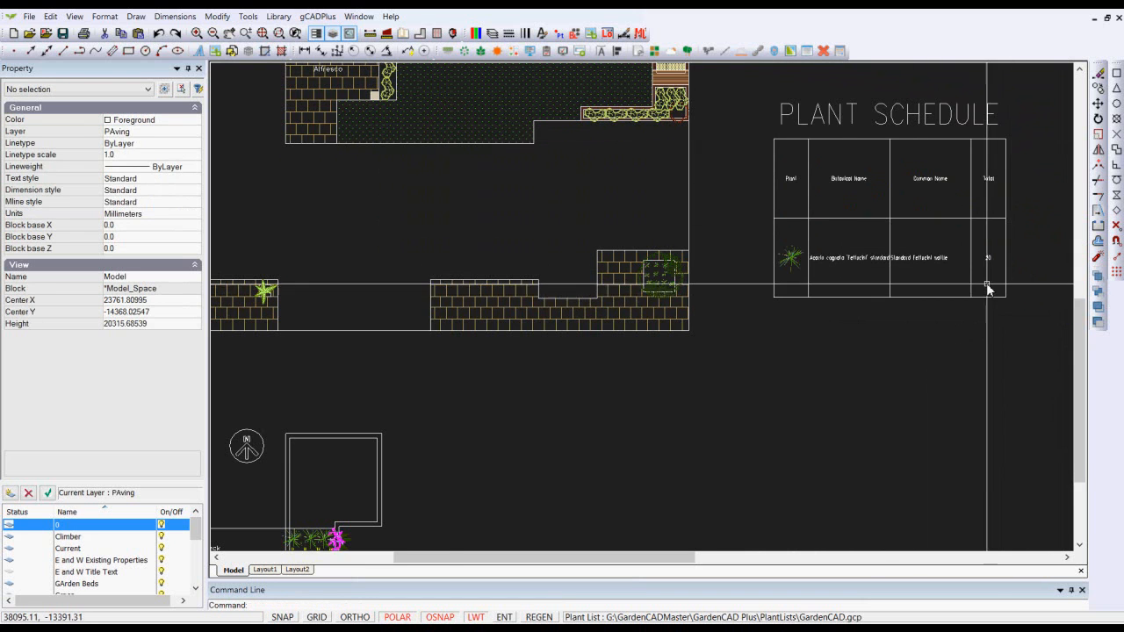
- Examine the Acacia cognata 'Fettucini' standard total in the new schedule and compare it with the neighbouring courtyard plan
scroll(984, 285, up, 3)
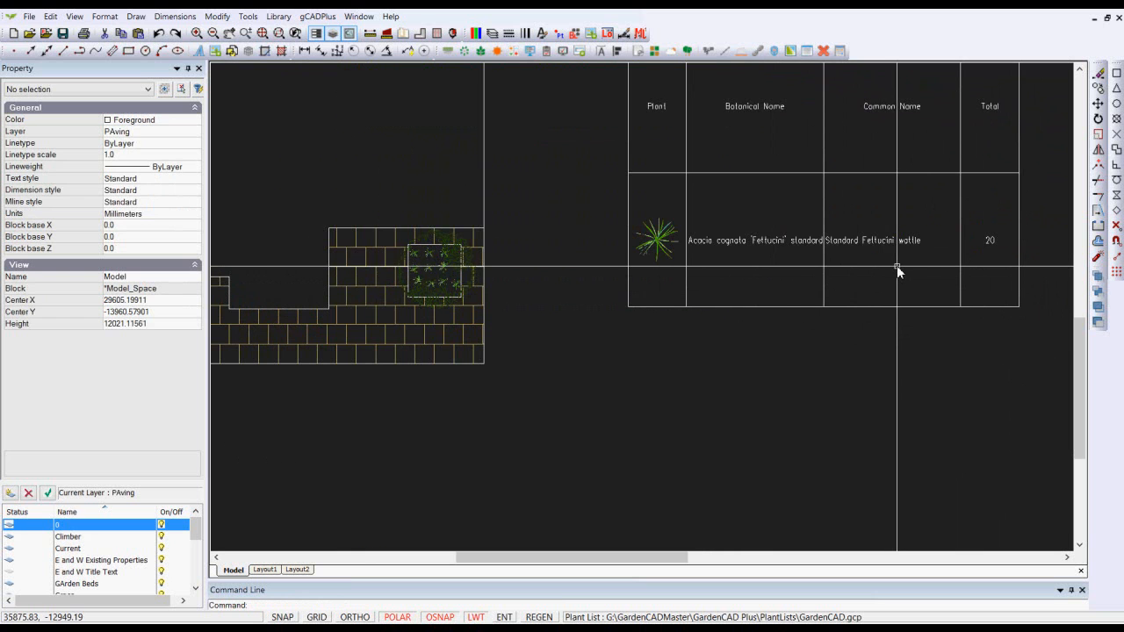
scroll(896, 265, down, 3)
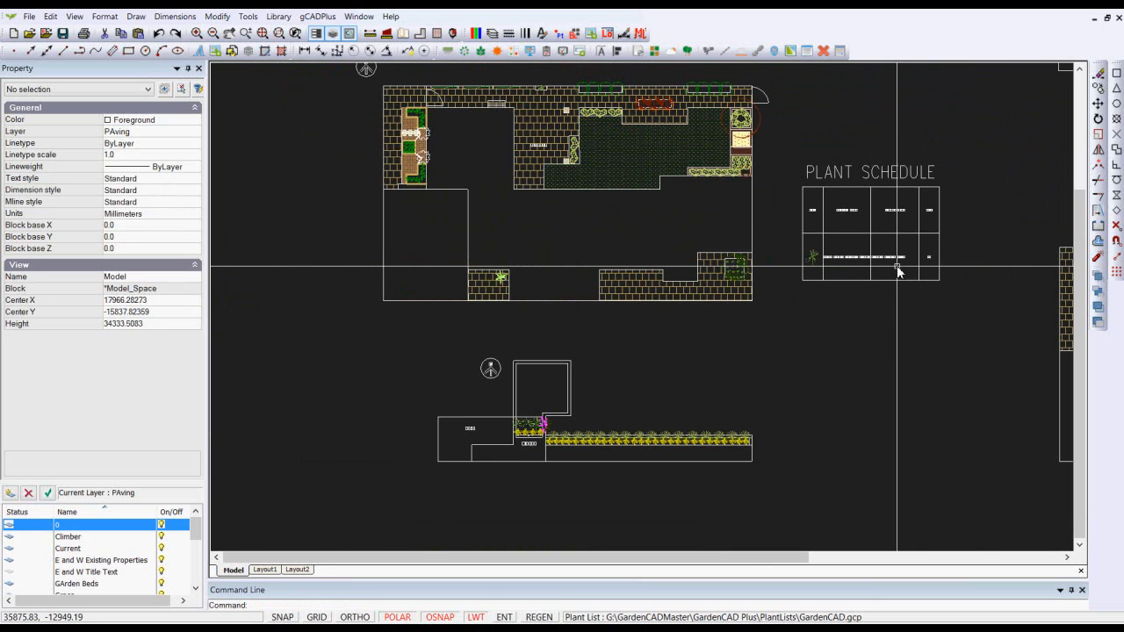
scroll(732, 251, up, 2)
scroll(720, 251, down, 2)
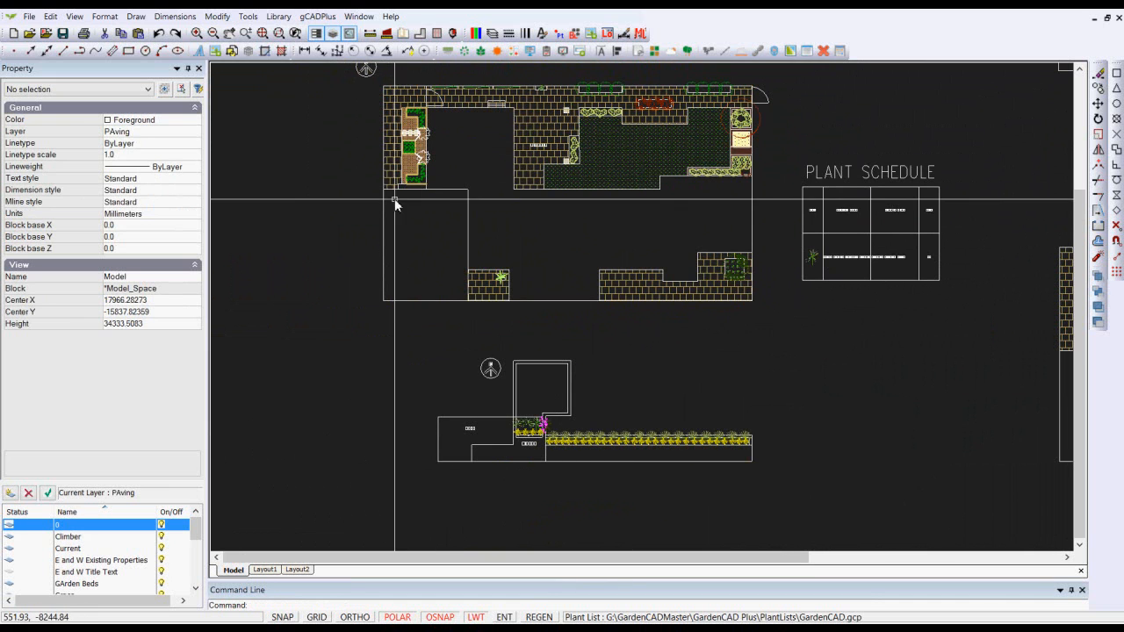
scroll(417, 164, up, 1)
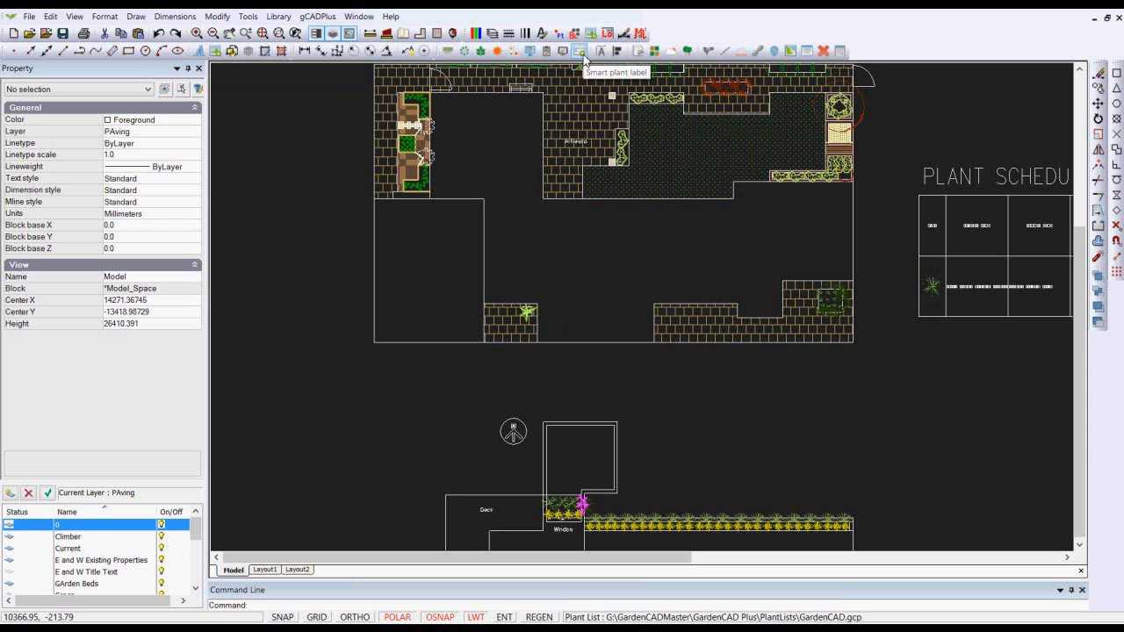
- Show the symbols with plant names again and check their locations in both courtyard plans
click(513, 51)
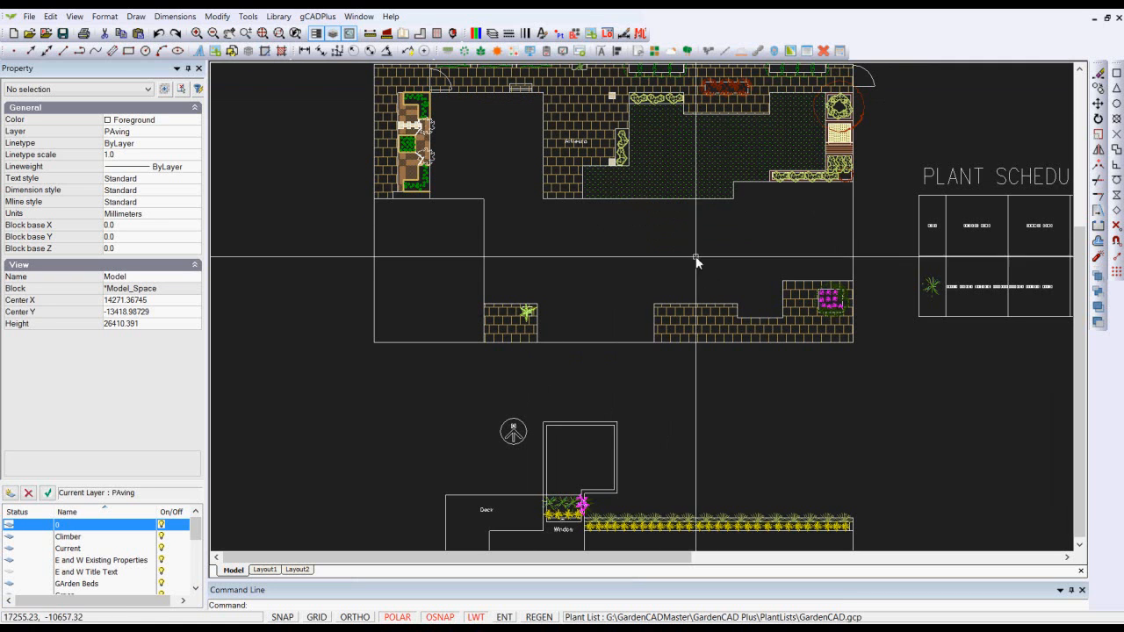
drag(676, 258, 612, 347)
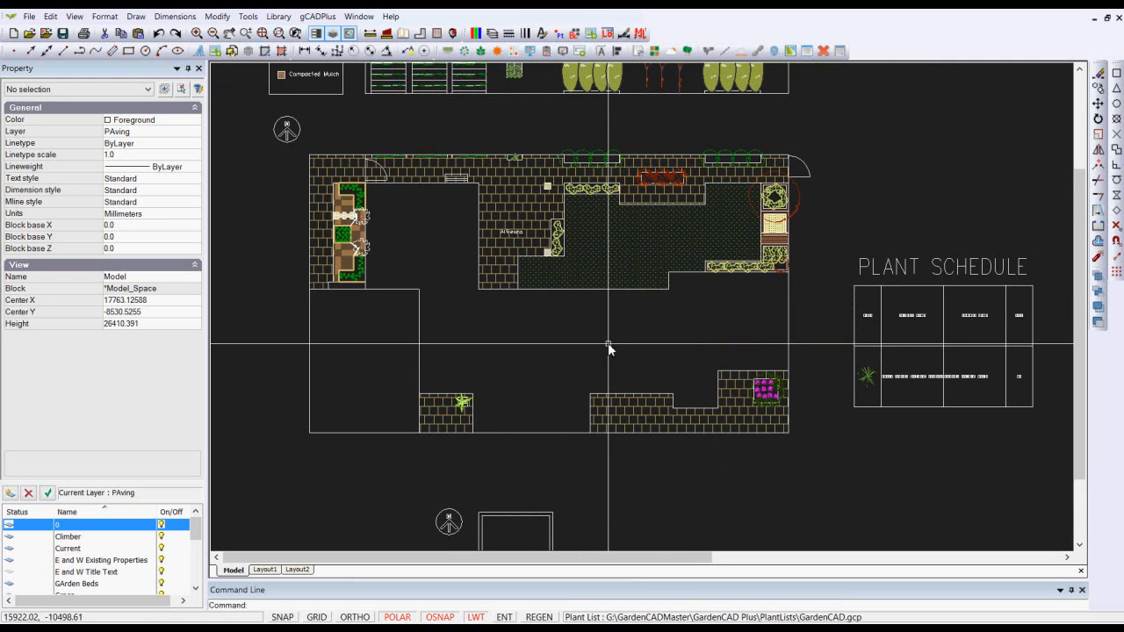
scroll(608, 349, down, 5)
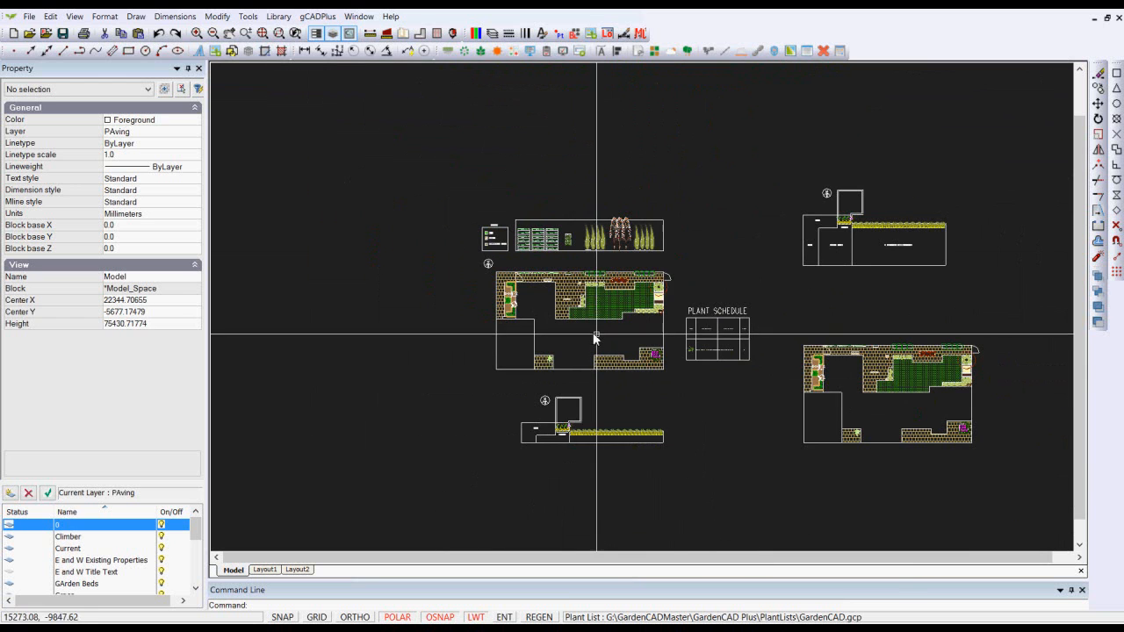
scroll(966, 435, up, 5)
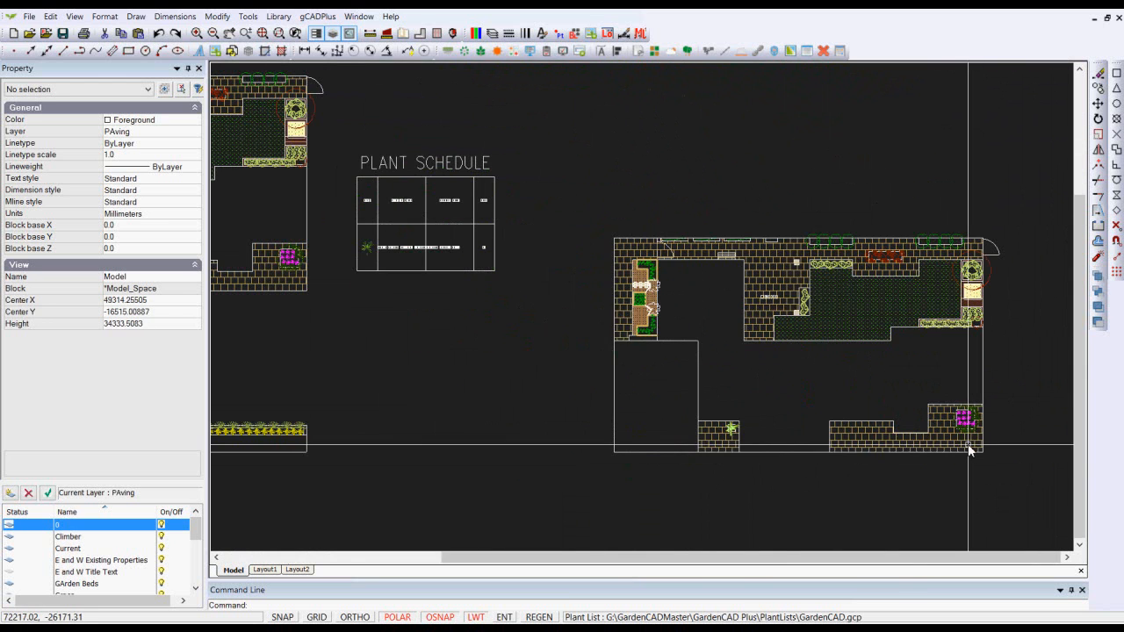
scroll(970, 417, up, 1)
scroll(971, 412, down, 5)
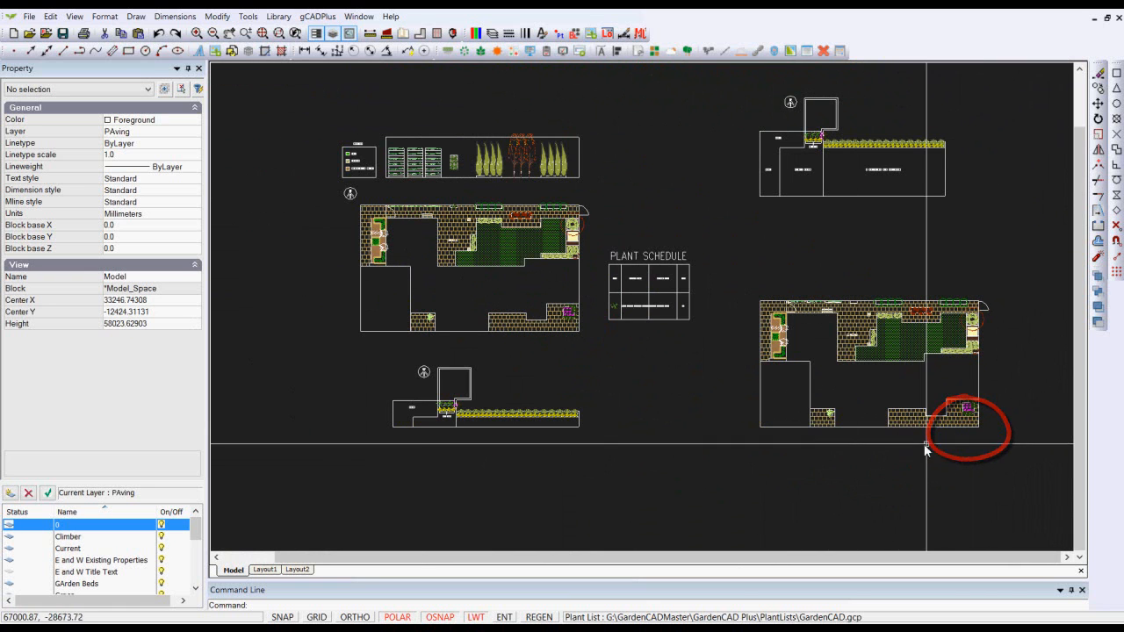
- Convert the entire duplicate courtyard plan on the far right of the drawing into a block named "ttttt"
click(1008, 449)
click(749, 265)
right_click(749, 265)
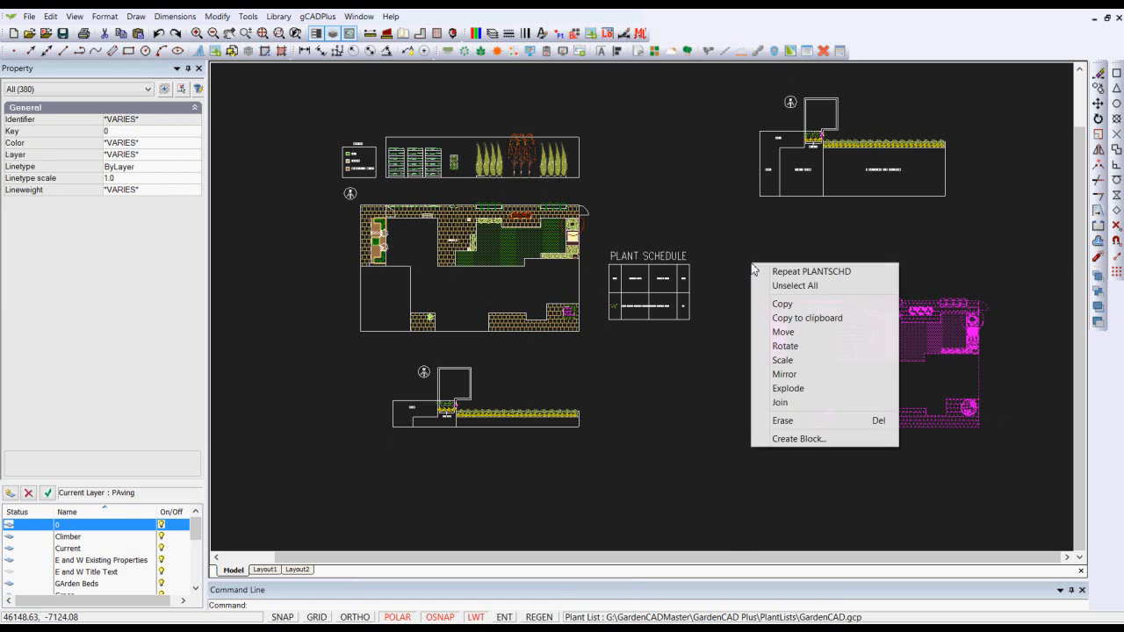
click(787, 439)
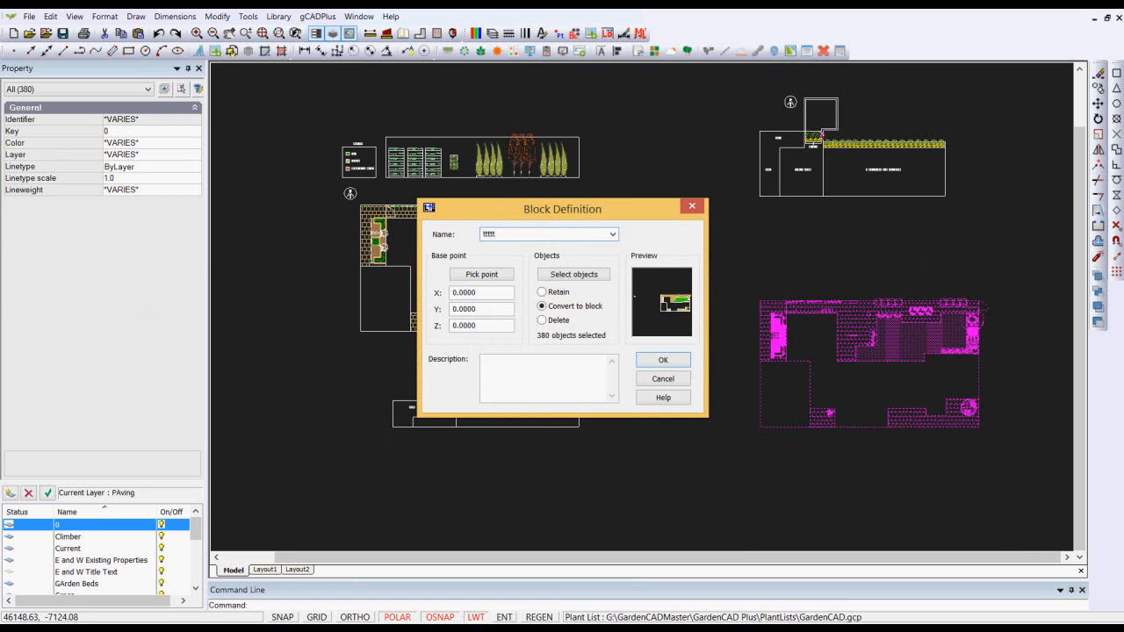
click(664, 361)
scroll(417, 383, up, 2)
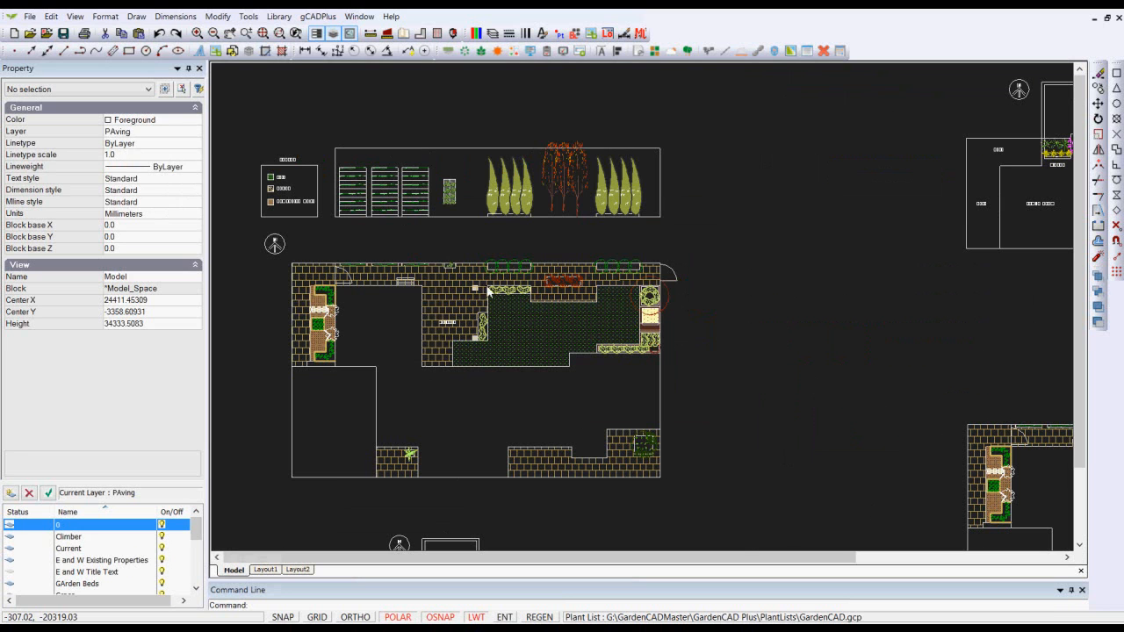
click(546, 51)
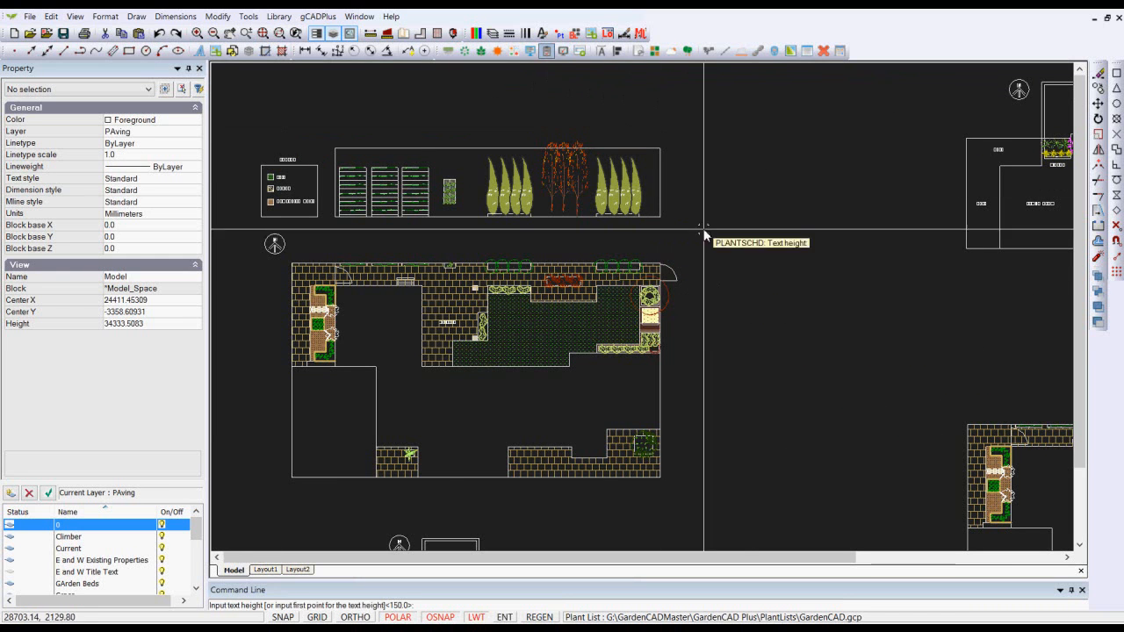
click(698, 339)
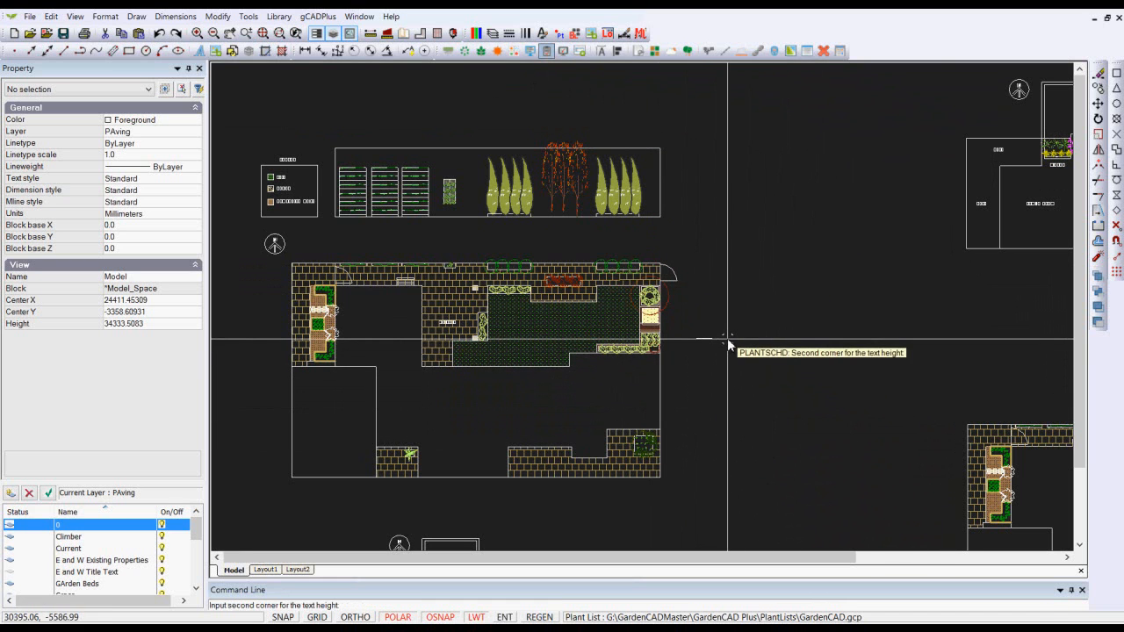
click(727, 339)
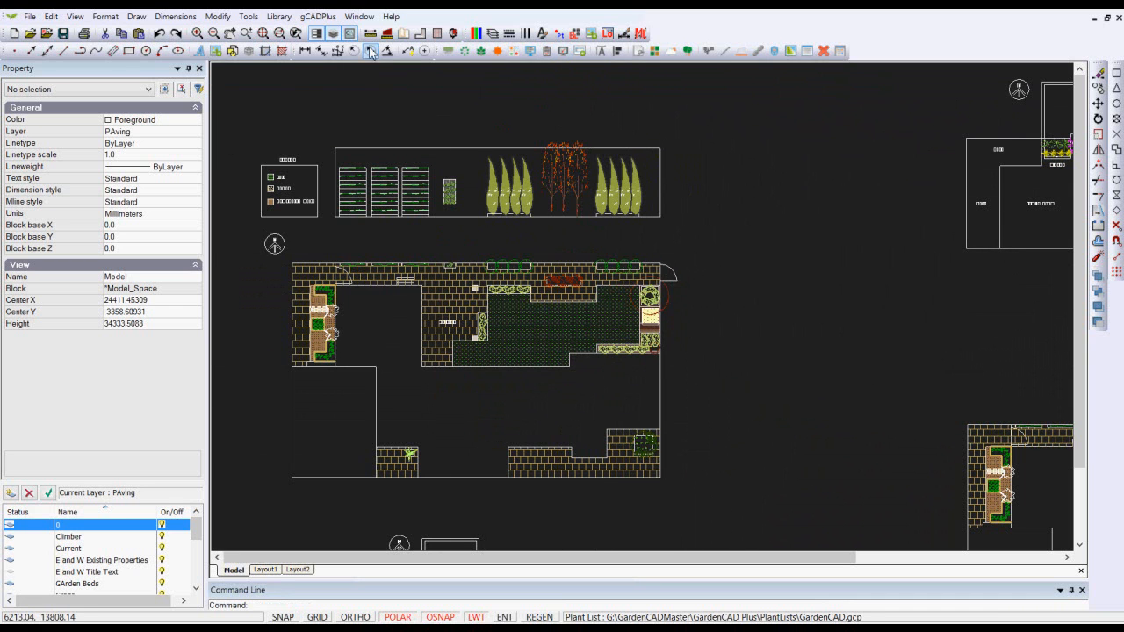
- Show the symbols with plant names once more and inspect the planted square in the paving of the unblocked courtyard plan
click(329, 17)
mouse_move(410, 37)
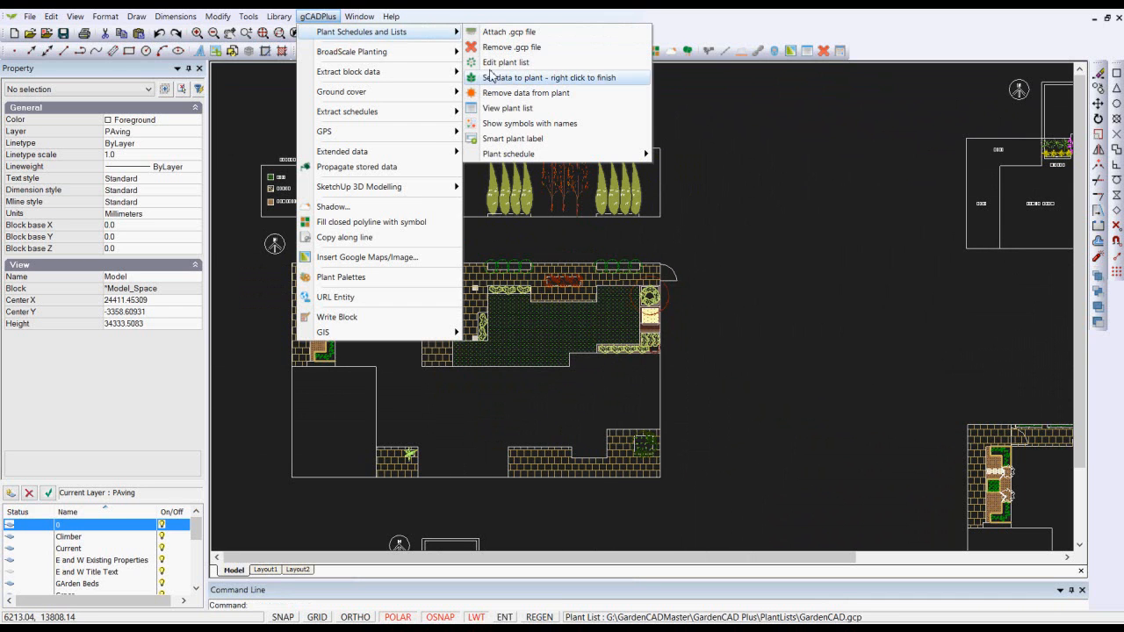
click(539, 123)
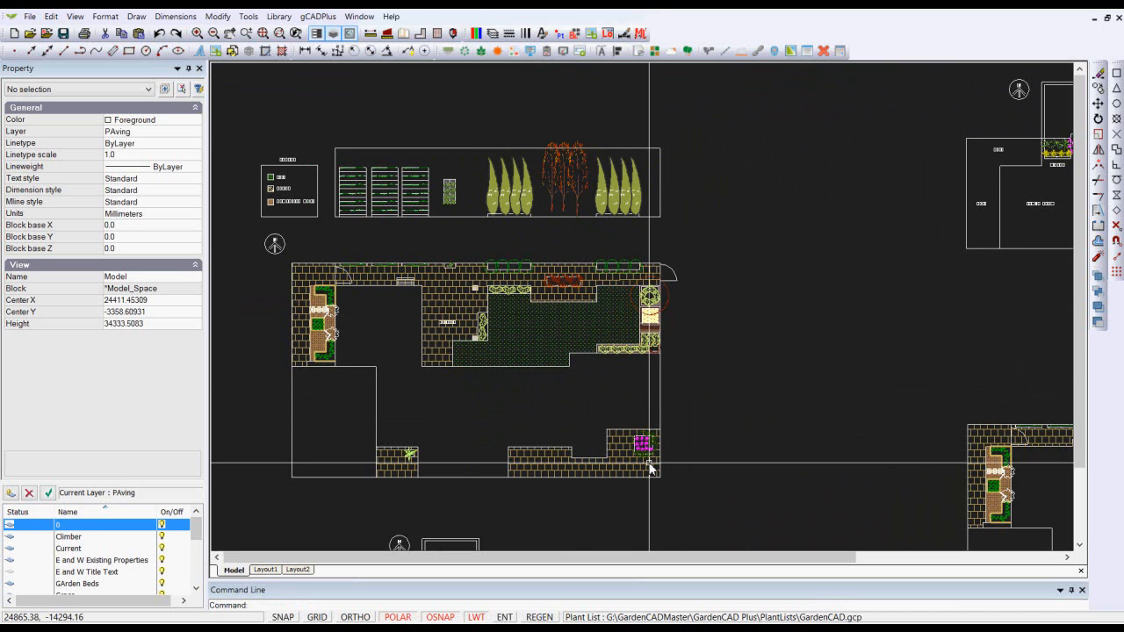
scroll(649, 463, up, 5)
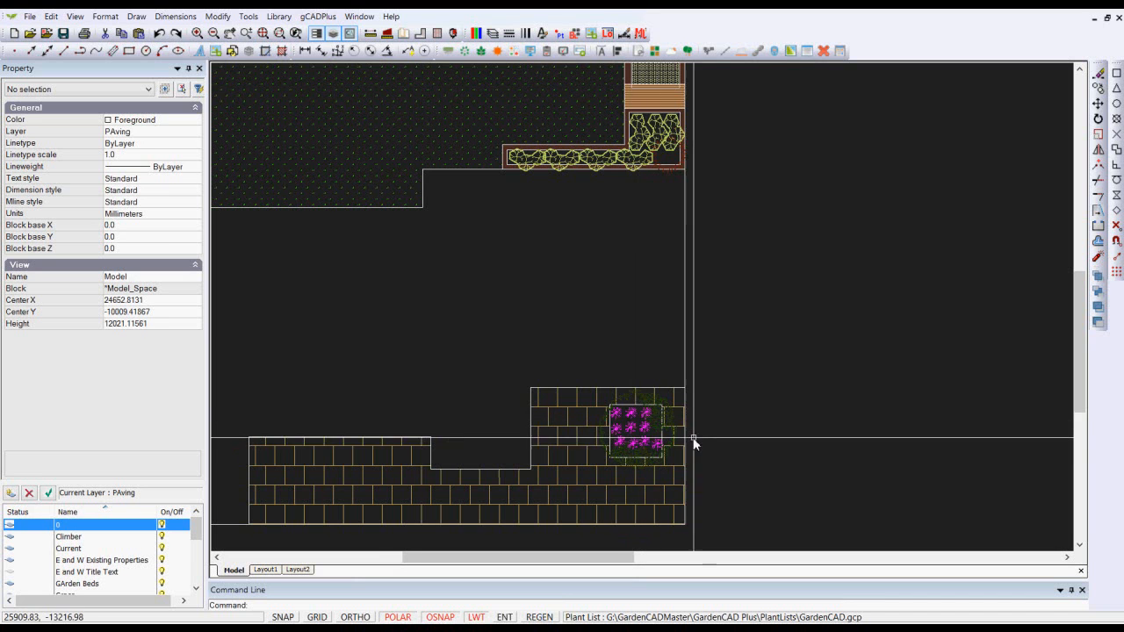
scroll(713, 436, down, 3)
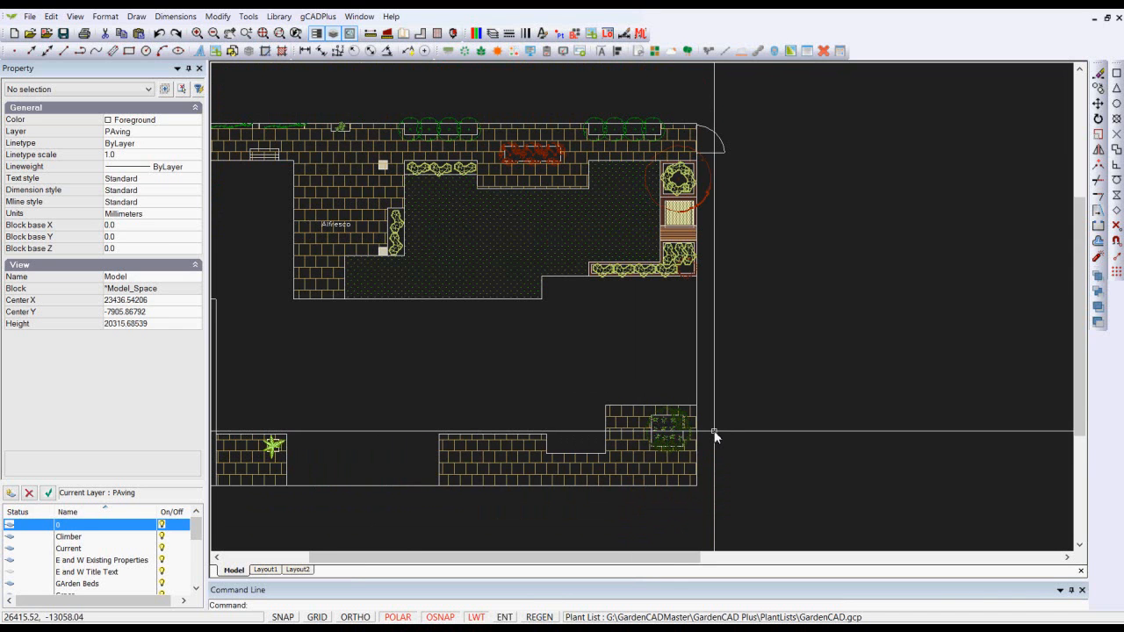
- Place a new plant schedule in the empty area beside the unblocked courtyard plan and check its Acacia cognata 'Fettucini' standard total against the plan
scroll(714, 436, down, 2)
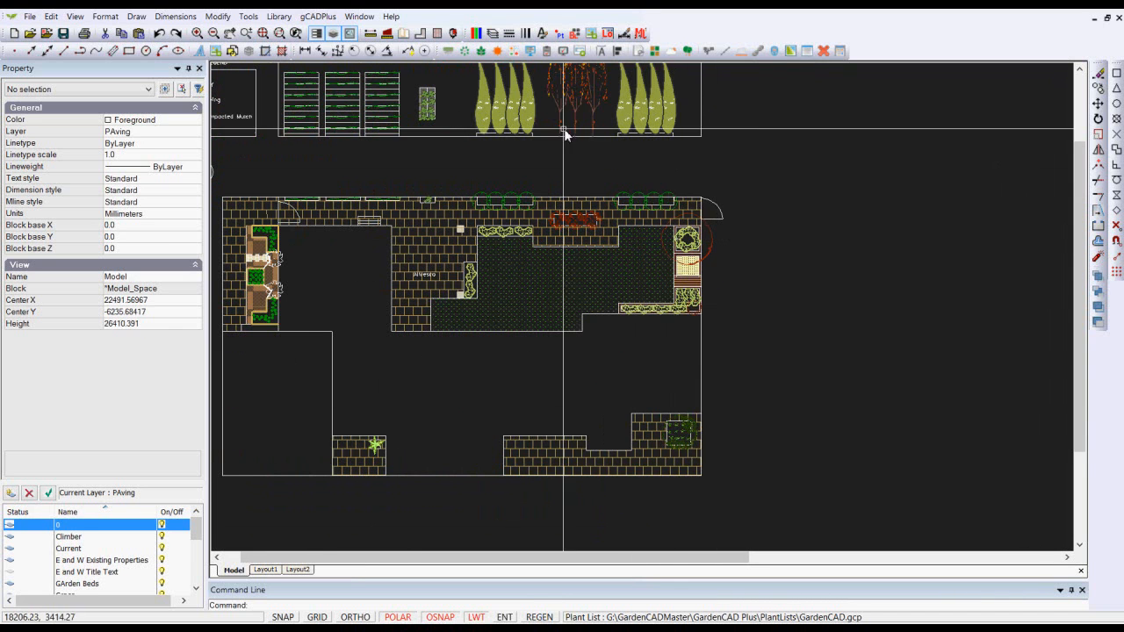
click(546, 53)
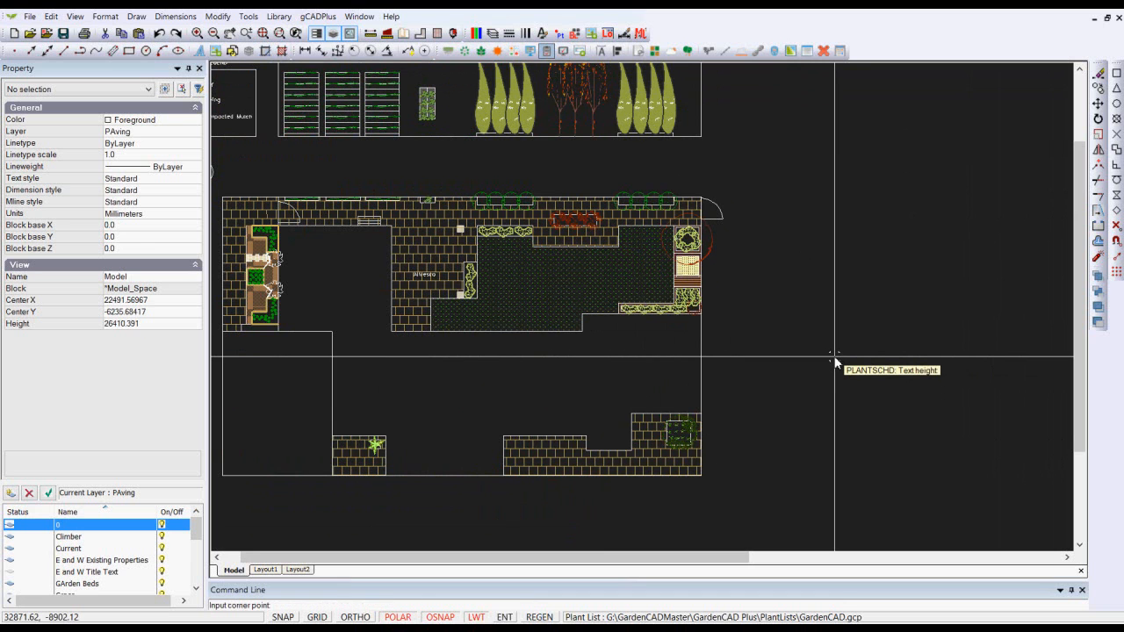
click(769, 303)
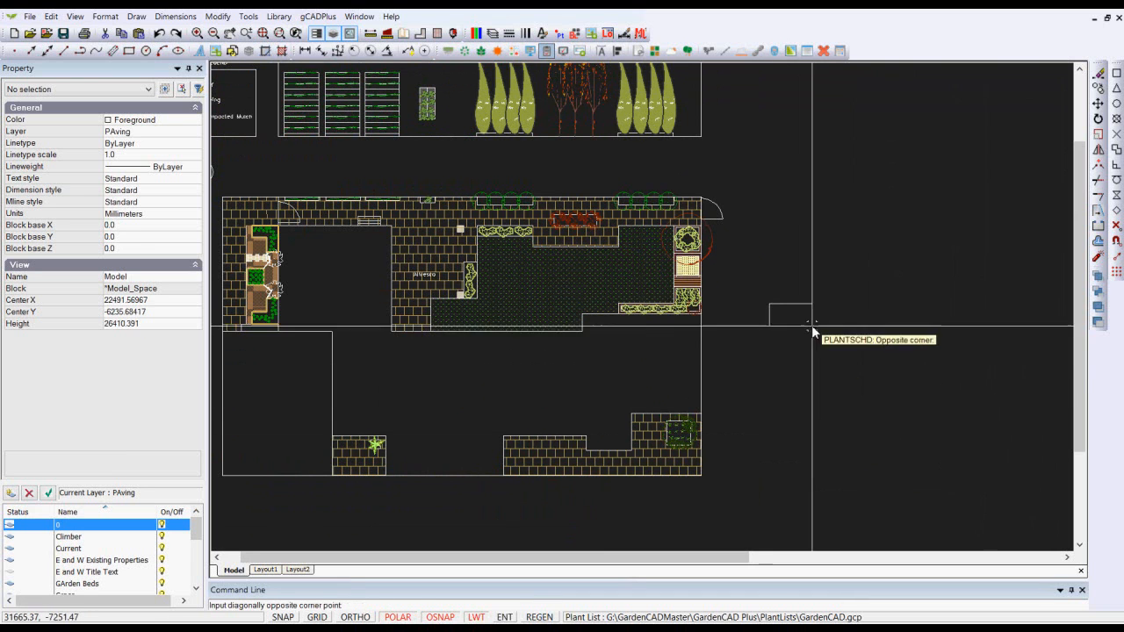
click(909, 349)
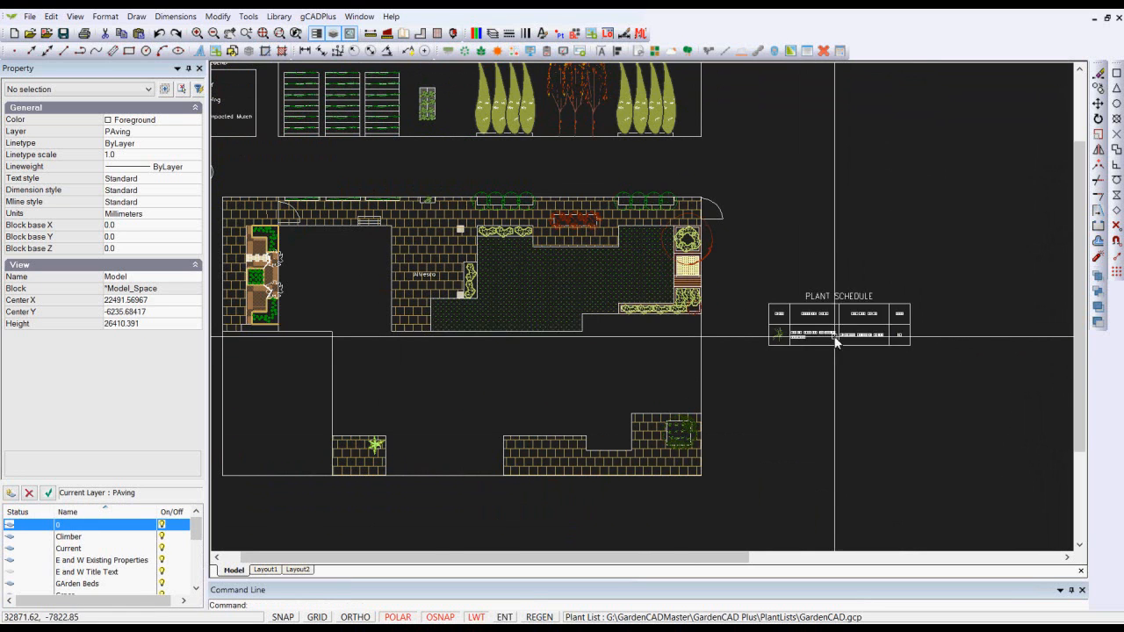
scroll(835, 343, up, 4)
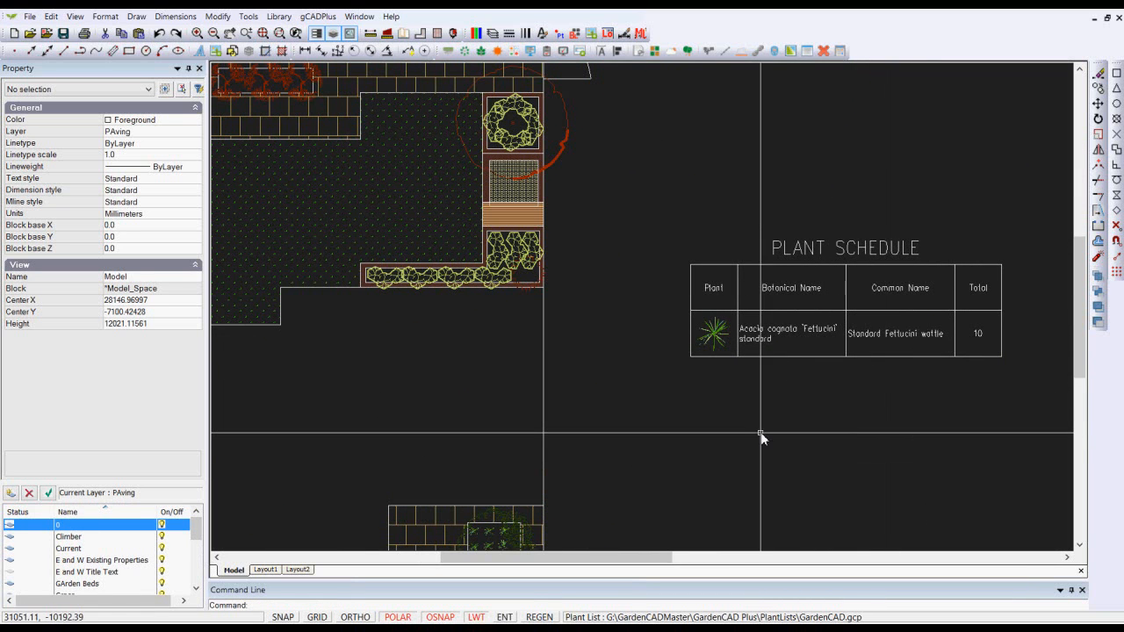
scroll(755, 432, down, 1)
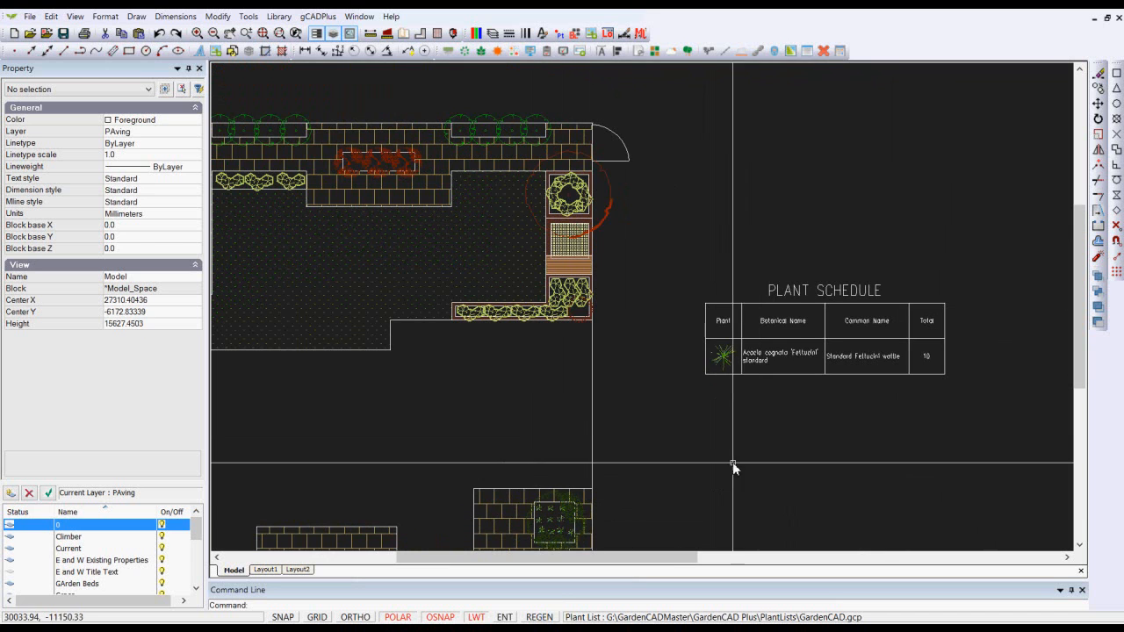
scroll(758, 430, down, 1)
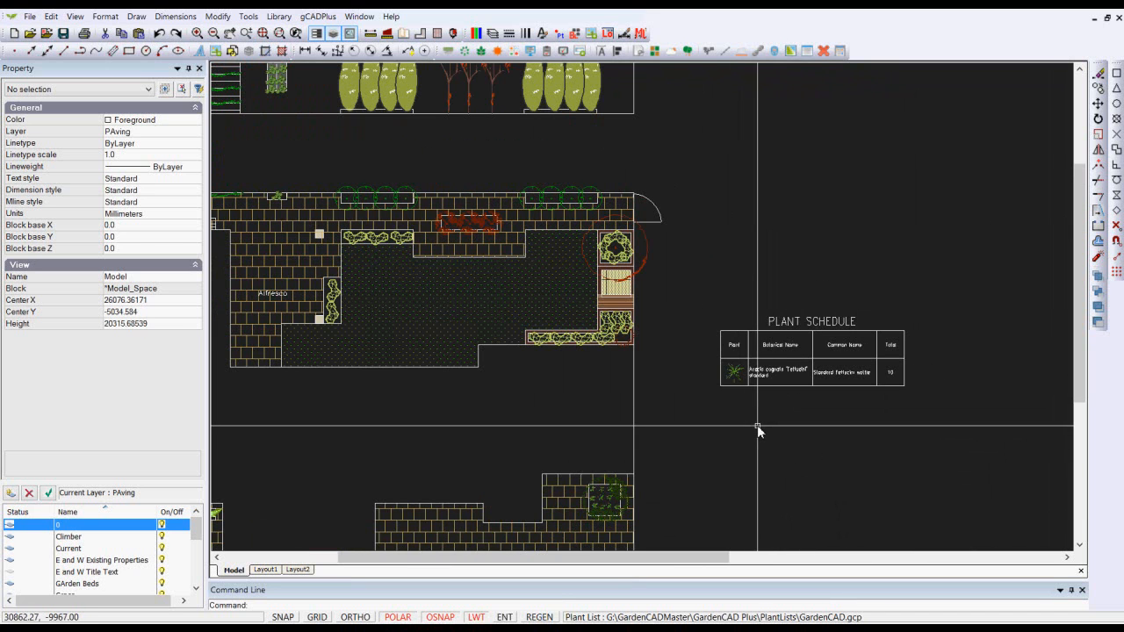
middle_drag(704, 364, 869, 333)
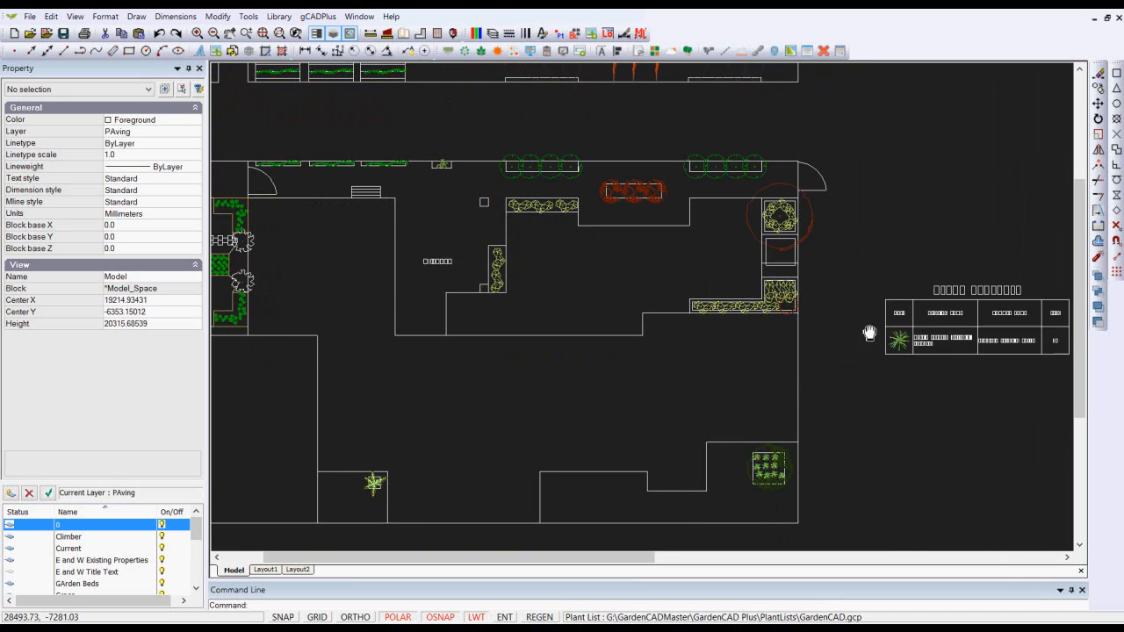